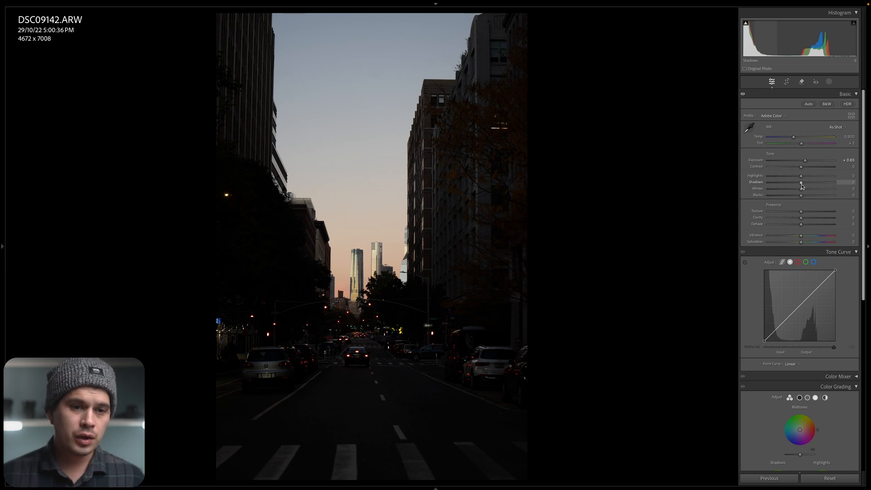
- Lift the photo's Shadows to +50 and lower the Highlights to -22 in the basic tone adjustments
{"action": "left_click_drag", "start_coordinate": [802, 186], "coordinate": [870, 188]}
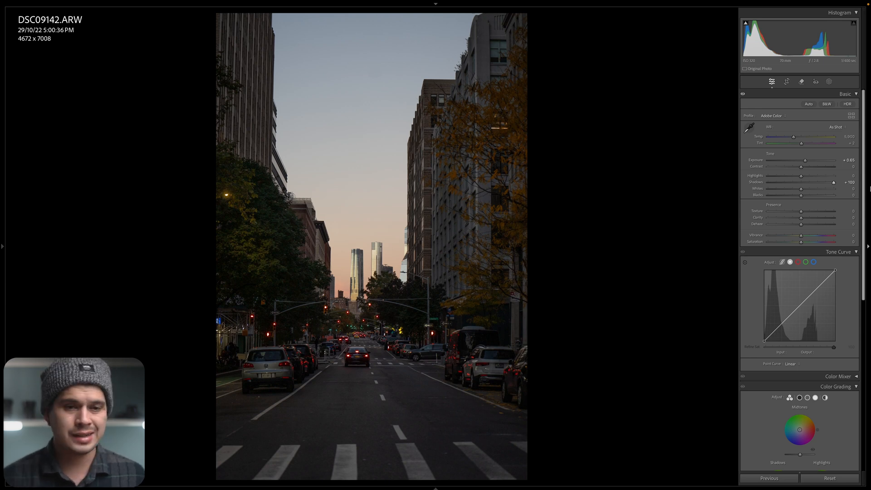
{"action": "left_click_drag", "start_coordinate": [834, 182], "coordinate": [817, 184]}
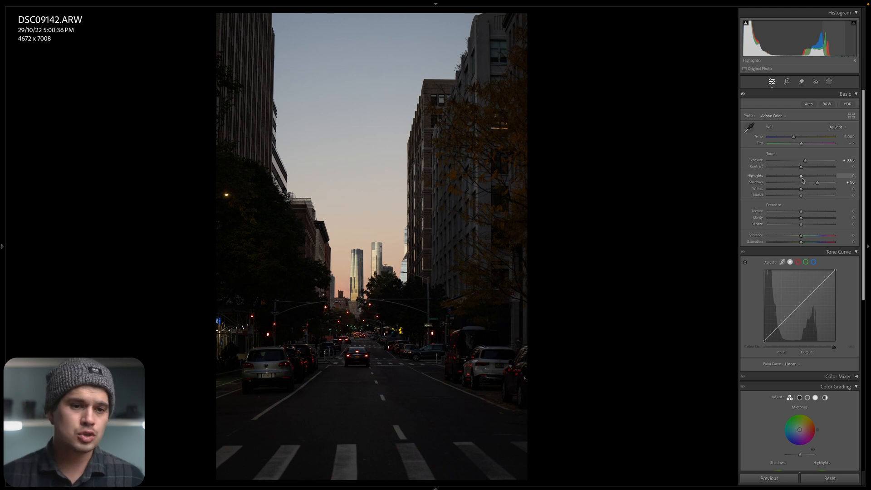
{"action": "mouse_move", "coordinate": [802, 177]}
{"action": "left_mouse_down"}
{"action": "mouse_move", "coordinate": [834, 177]}
{"action": "mouse_move", "coordinate": [795, 178]}
{"action": "left_mouse_up"}
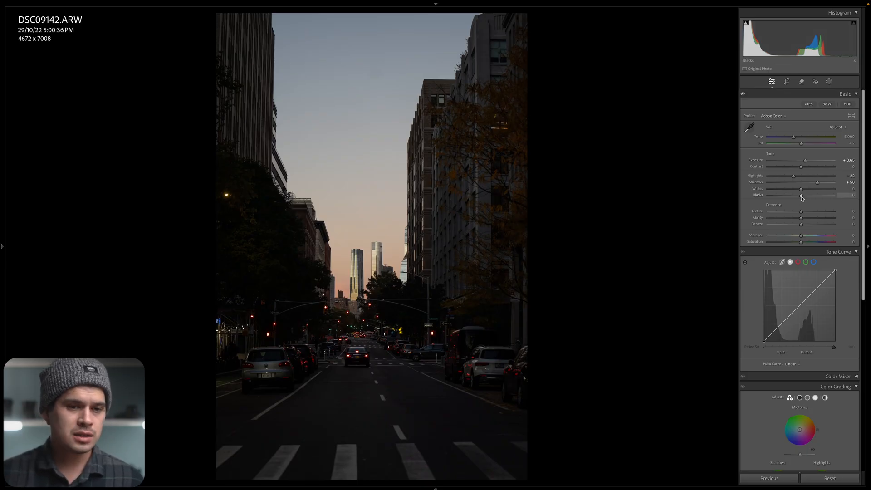
- Set Blacks to +24 and Whites to +13, and compare the photo before and after the edits
{"action": "mouse_move", "coordinate": [802, 198]}
{"action": "left_mouse_down"}
{"action": "mouse_move", "coordinate": [781, 198]}
{"action": "mouse_move", "coordinate": [810, 201]}
{"action": "left_mouse_up"}
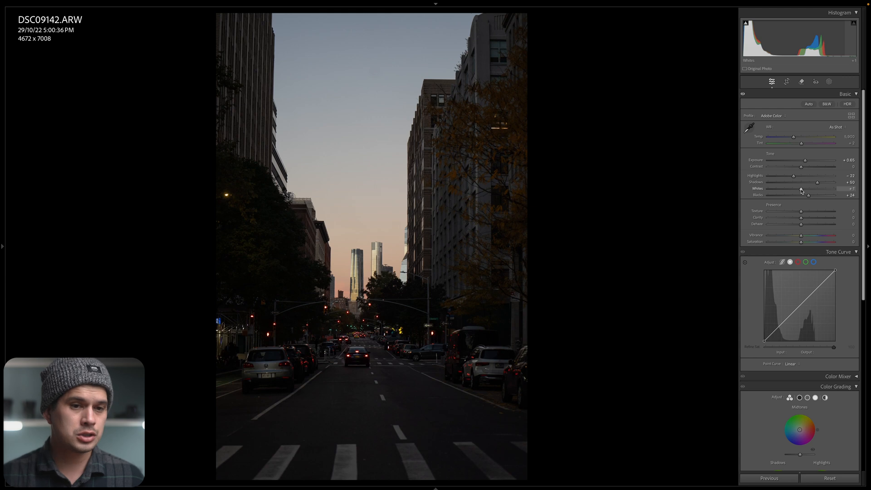
{"action": "mouse_move", "coordinate": [802, 191]}
{"action": "left_mouse_down"}
{"action": "mouse_move", "coordinate": [817, 193]}
{"action": "mouse_move", "coordinate": [808, 194]}
{"action": "left_mouse_up"}
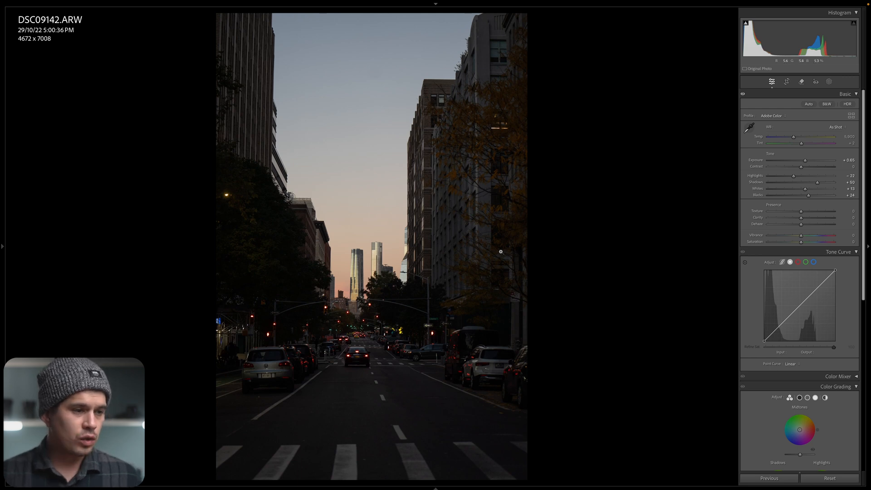
{"action": "key", "text": "y"}
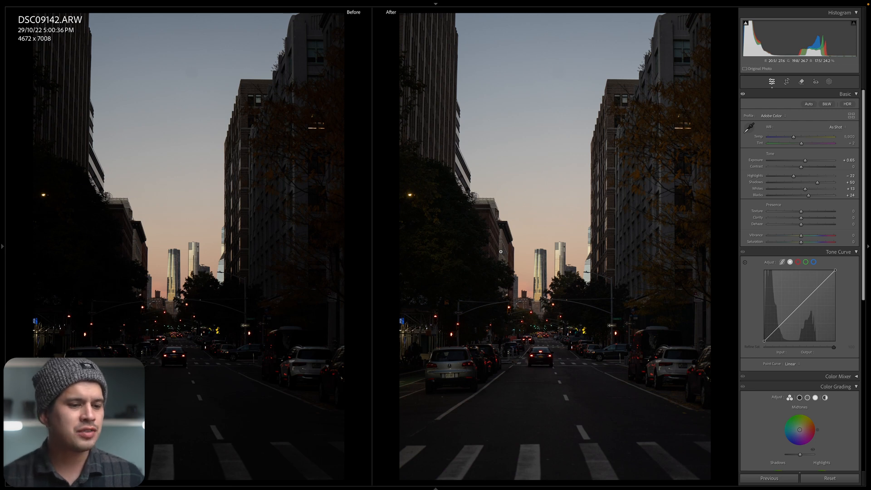
{"action": "key", "text": "y"}
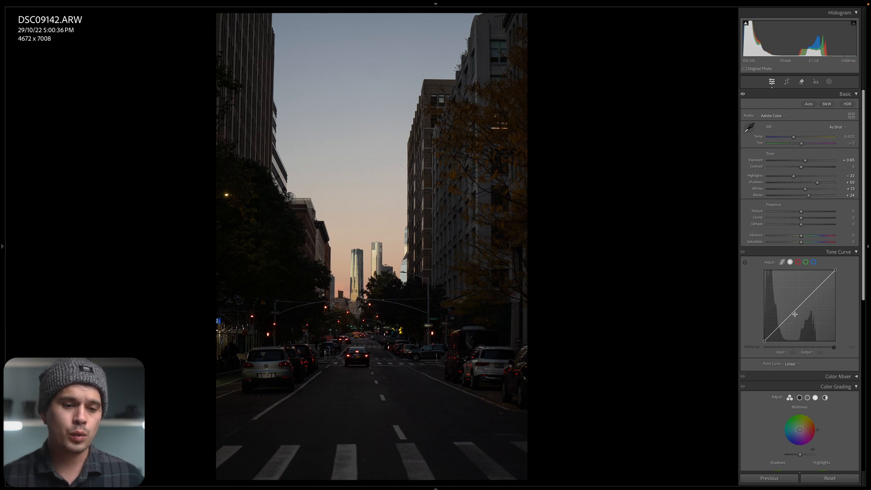
{"action": "left_click", "coordinate": [784, 320]}
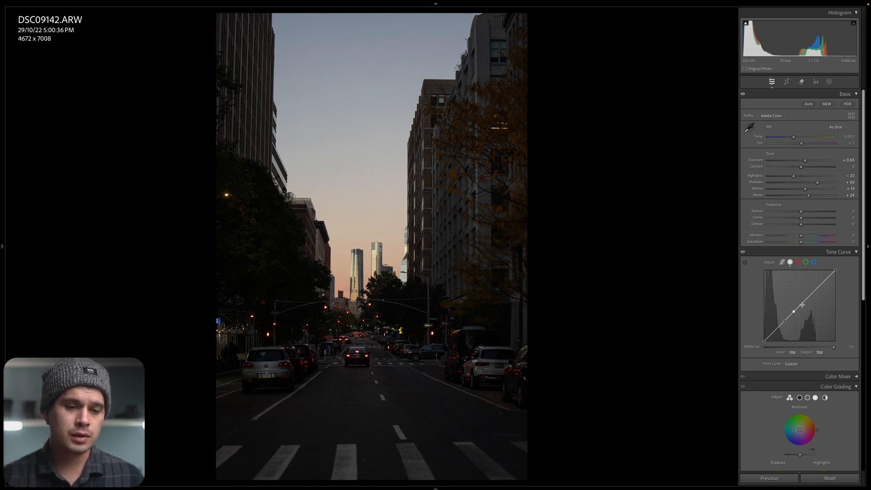
{"action": "left_click", "coordinate": [803, 302]}
{"action": "left_click", "coordinate": [812, 294]}
{"action": "left_click", "coordinate": [820, 285]}
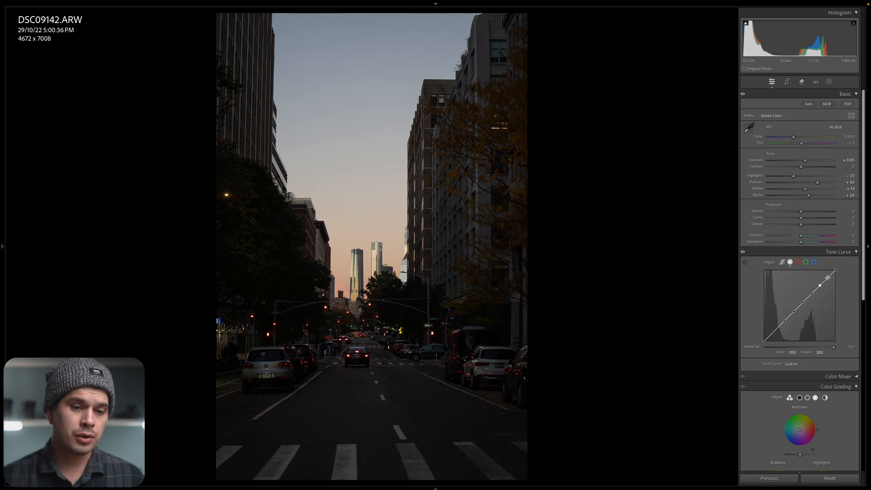
{"action": "left_click", "coordinate": [828, 277]}
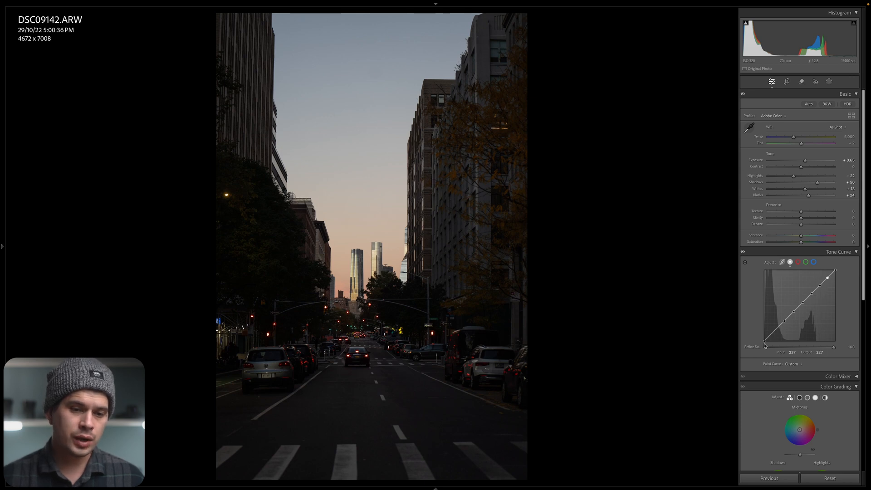
{"action": "mouse_move", "coordinate": [808, 299]}
{"action": "left_mouse_down"}
{"action": "mouse_move", "coordinate": [808, 308]}
{"action": "mouse_move", "coordinate": [805, 300]}
{"action": "left_mouse_up"}
{"action": "right_click", "coordinate": [812, 300]}
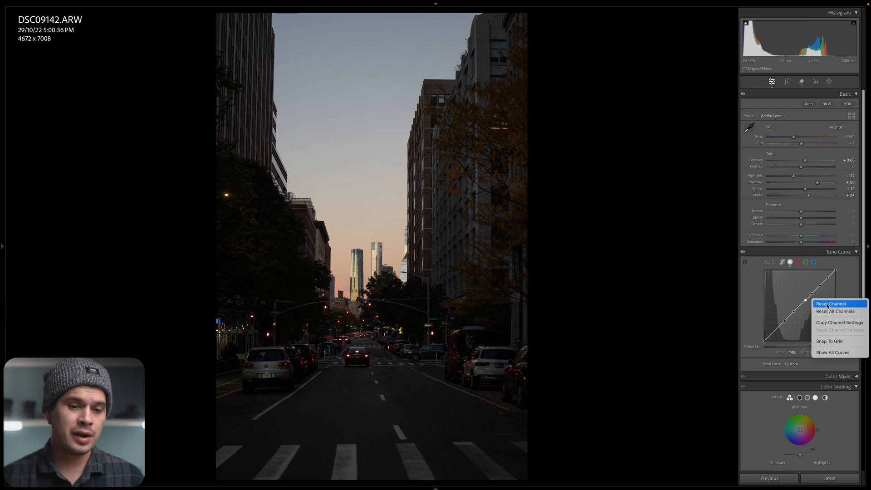
{"action": "left_click", "coordinate": [827, 306]}
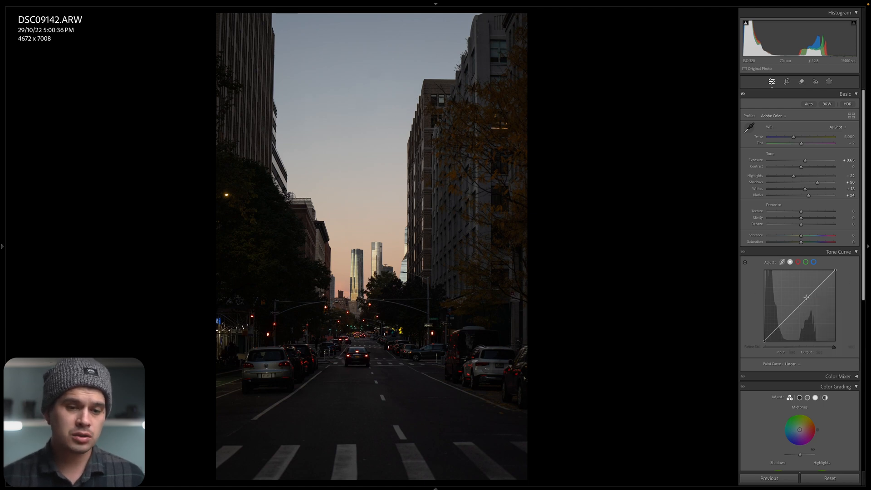
{"action": "left_click", "coordinate": [799, 307]}
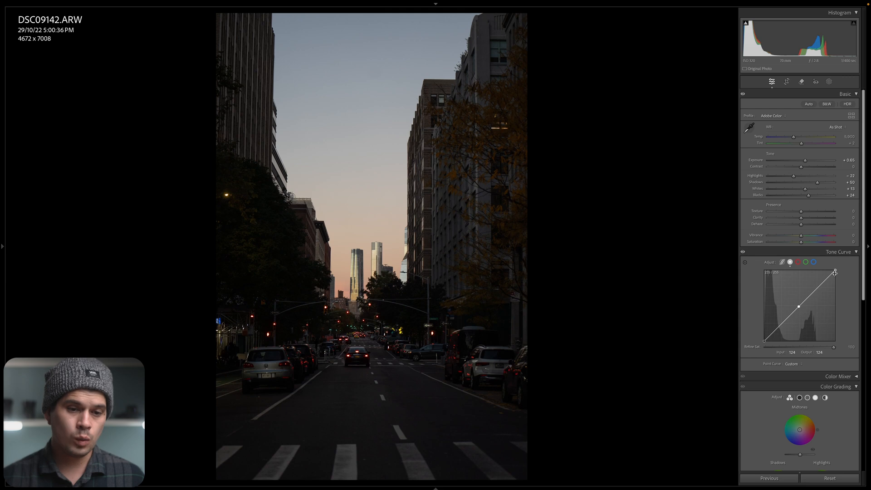
{"action": "mouse_move", "coordinate": [817, 289]}
{"action": "left_mouse_down"}
{"action": "mouse_move", "coordinate": [814, 282]}
{"action": "mouse_move", "coordinate": [822, 304]}
{"action": "left_mouse_up"}
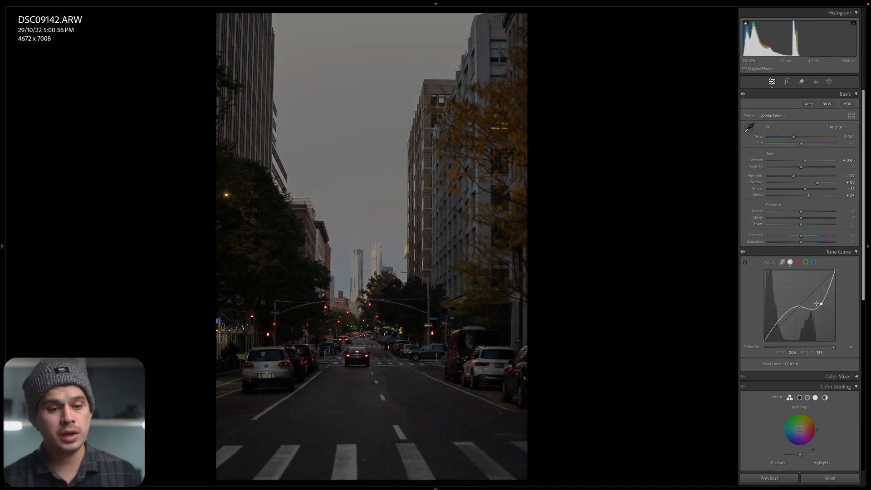
{"action": "right_click", "coordinate": [793, 285]}
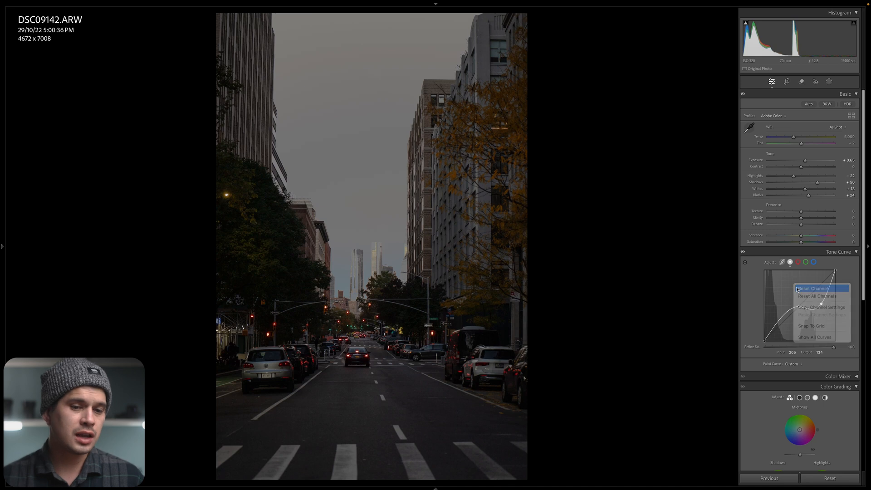
{"action": "left_click", "coordinate": [797, 287]}
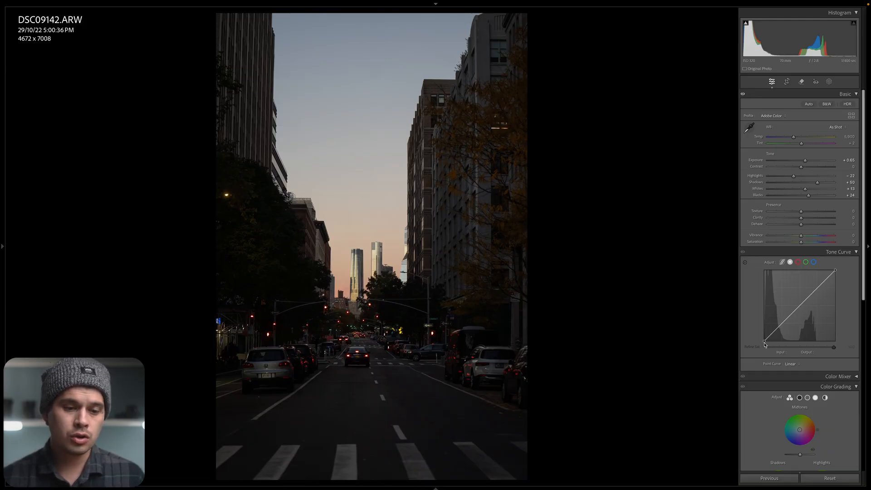
- Fade the blacks by raising the tone curve's black point to an output of about 28, and compare before and after
{"action": "left_click_drag", "start_coordinate": [766, 341], "coordinate": [754, 326]}
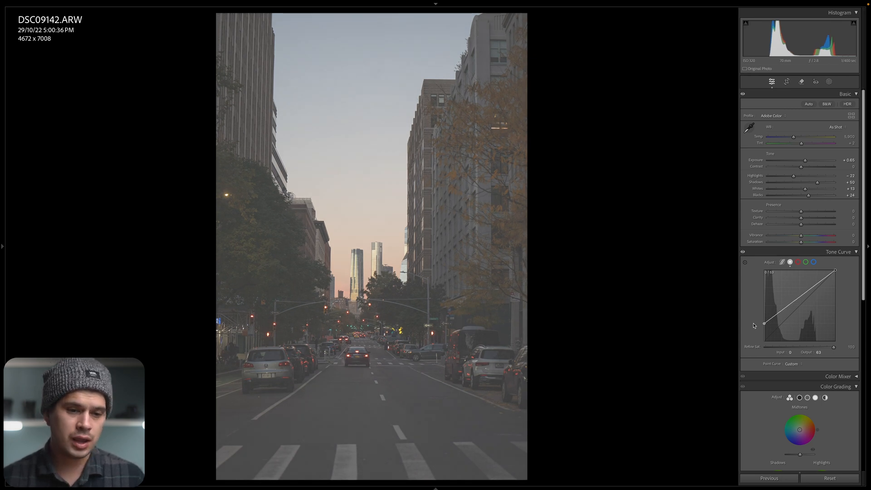
{"action": "left_click_drag", "start_coordinate": [753, 326], "coordinate": [764, 334]}
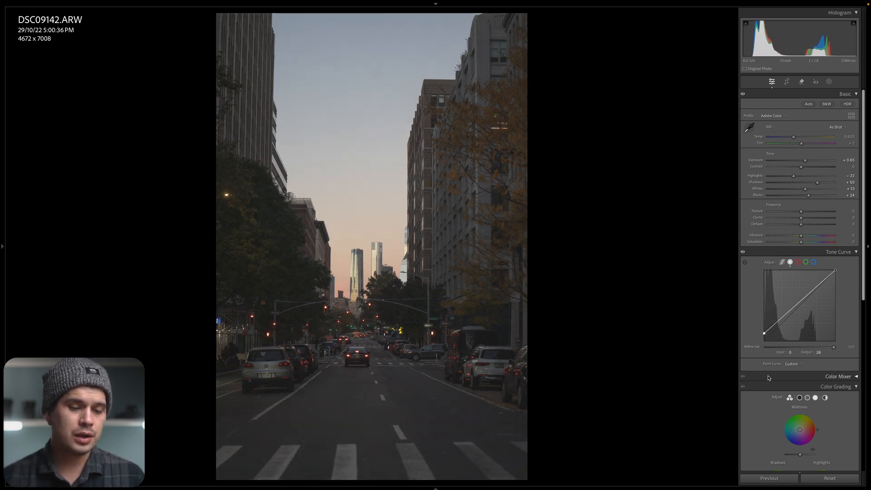
{"action": "left_click", "coordinate": [818, 353]}
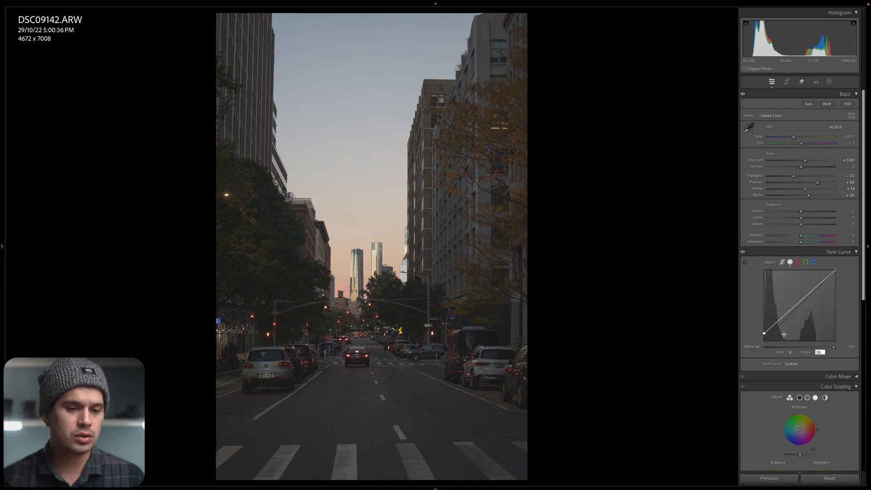
{"action": "key", "text": "y"}
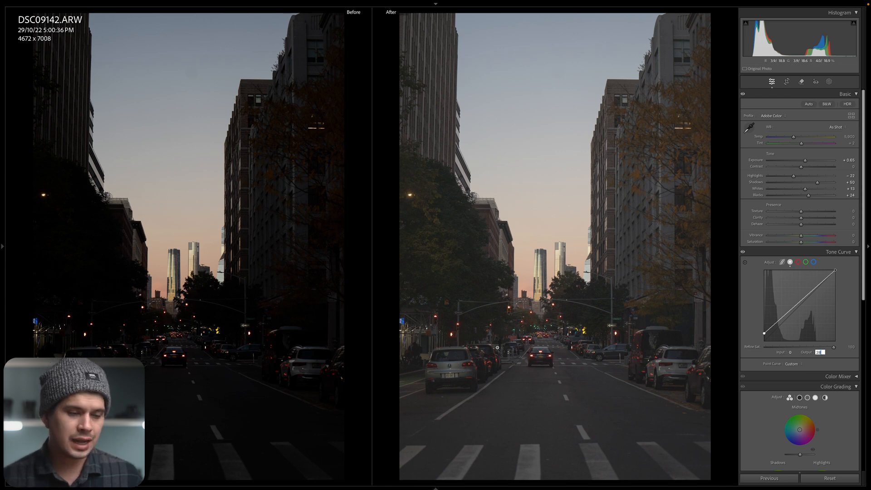
{"action": "key", "text": "y"}
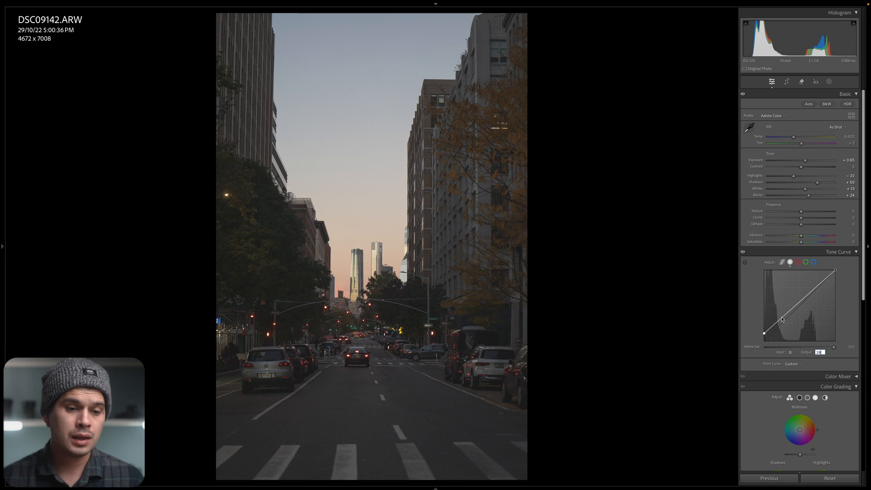
- Add a tone curve point in the shadows at input 58, output 63, and compare the photo with and without the curve
{"action": "left_click_drag", "start_coordinate": [782, 318], "coordinate": [784, 325]}
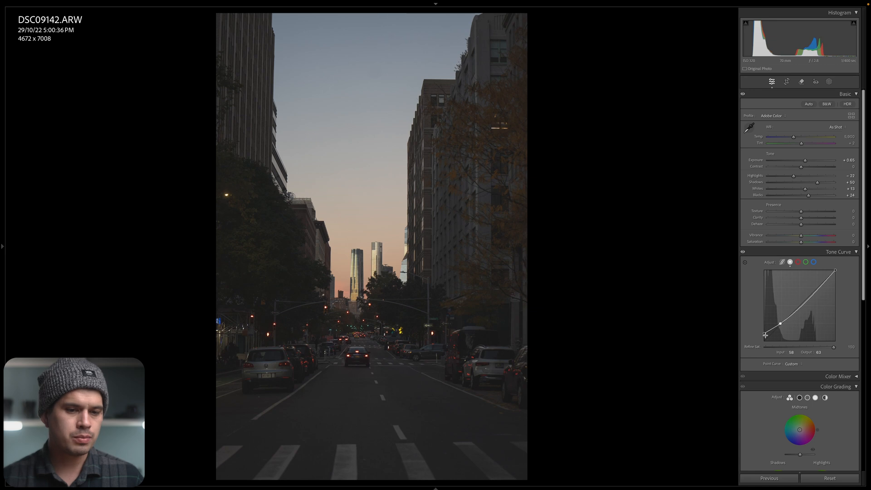
{"action": "left_click", "coordinate": [743, 253]}
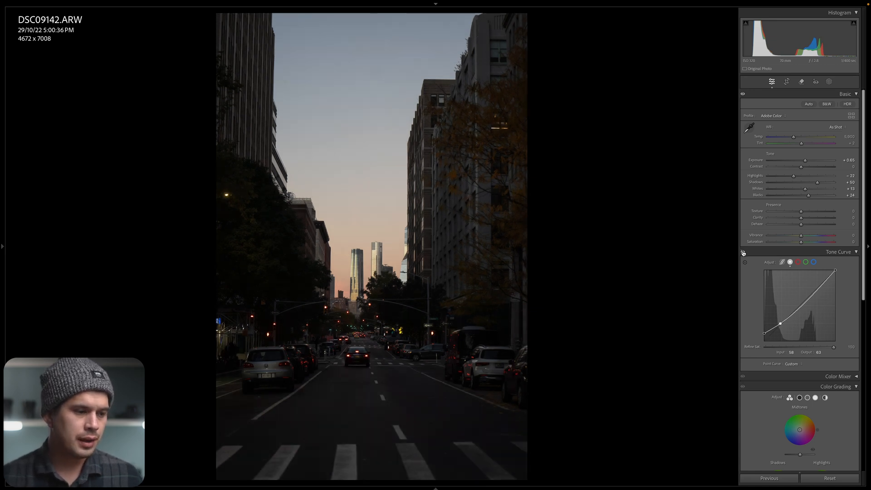
{"action": "left_click", "coordinate": [744, 252]}
{"action": "left_click", "coordinate": [743, 253]}
{"action": "left_click", "coordinate": [744, 253]}
{"action": "left_click", "coordinate": [743, 253]}
{"action": "left_click", "coordinate": [744, 253]}
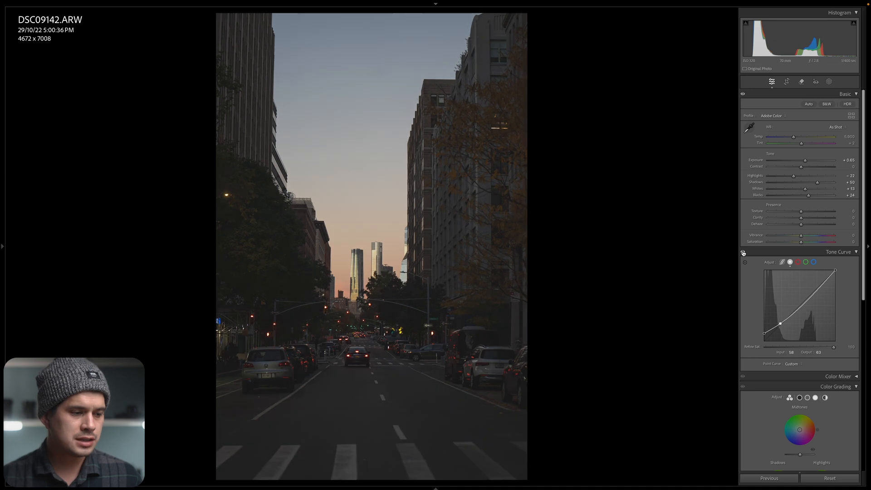
{"action": "key", "text": "y"}
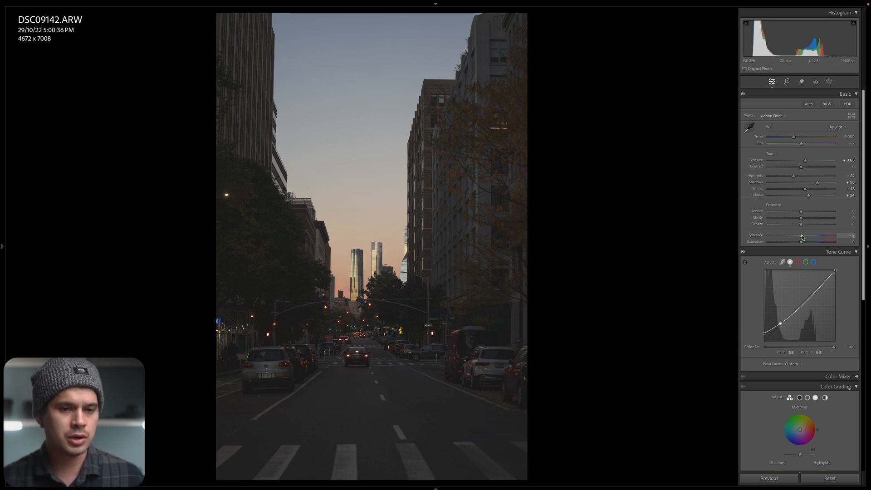
- Increase the photo's Vibrance to +27
{"action": "left_click_drag", "start_coordinate": [802, 237], "coordinate": [829, 236]}
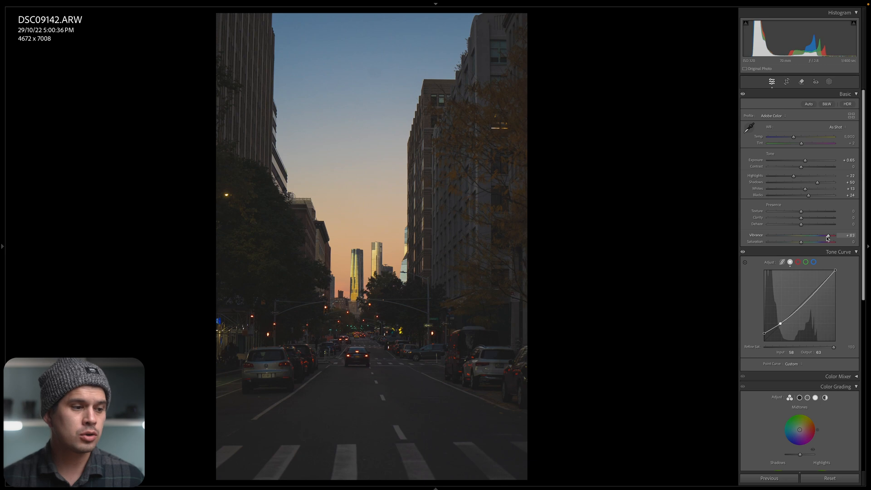
{"action": "left_click_drag", "start_coordinate": [828, 236], "coordinate": [806, 237]}
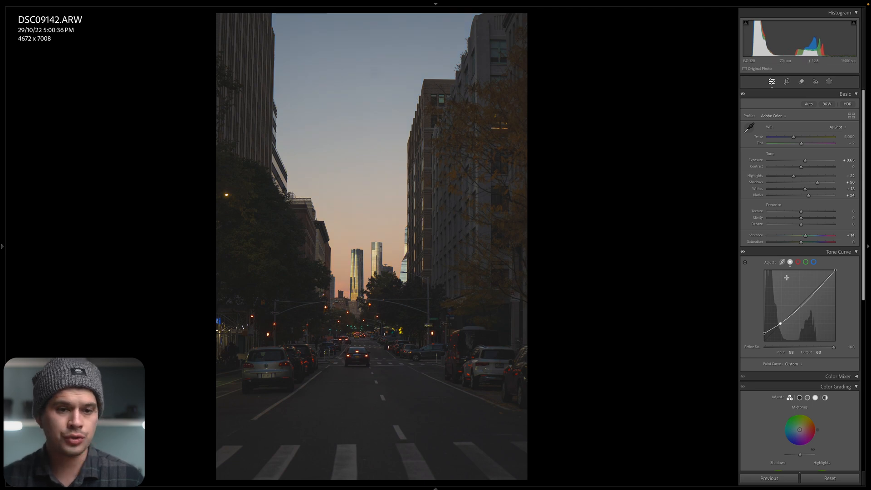
{"action": "mouse_move", "coordinate": [807, 238]}
{"action": "left_mouse_down"}
{"action": "mouse_move", "coordinate": [817, 238]}
{"action": "mouse_move", "coordinate": [807, 237]}
{"action": "left_mouse_up"}
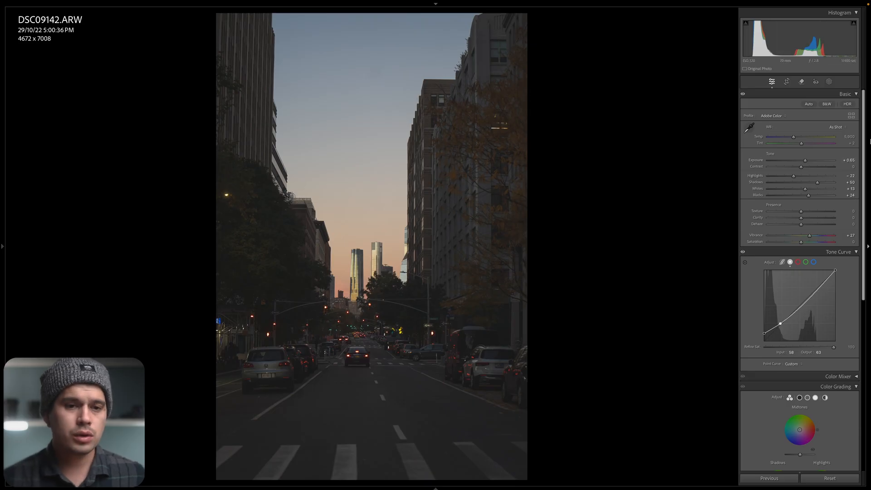
- Shift the blue hue to +26 in the Color Mixer
{"action": "scroll", "coordinate": [865, 135], "scroll_direction": "down", "scroll_amount": 5}
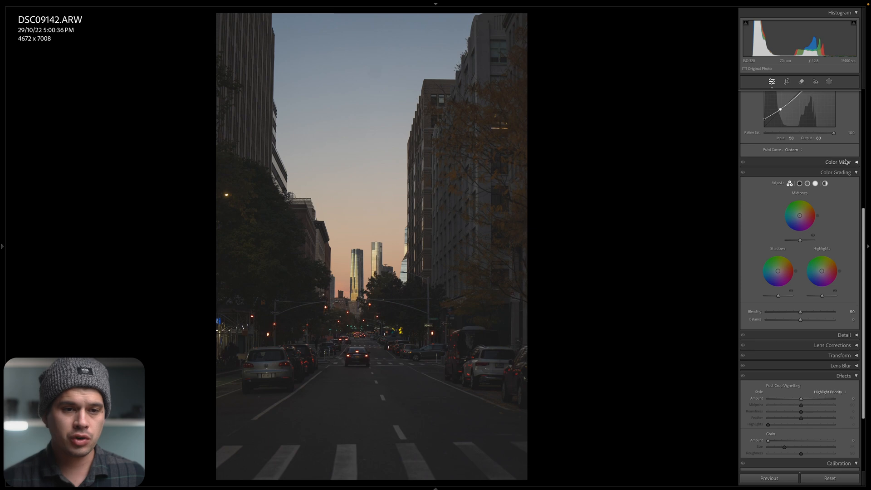
{"action": "left_click", "coordinate": [839, 163]}
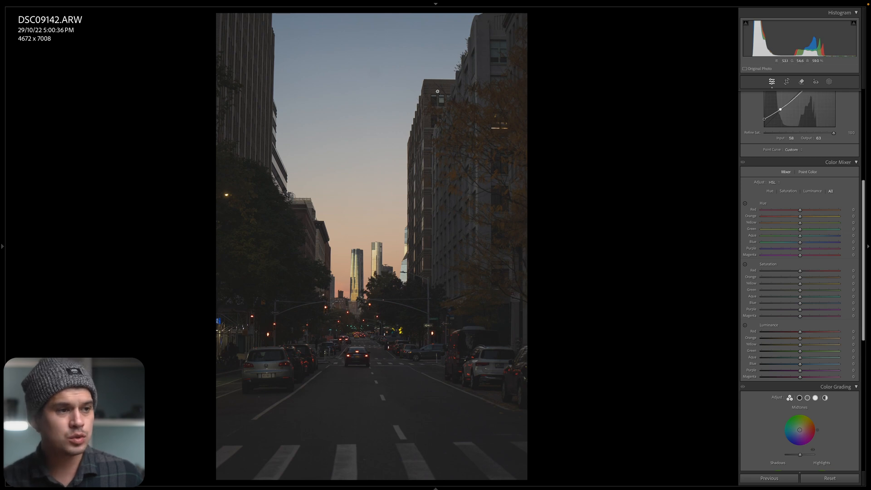
{"action": "mouse_move", "coordinate": [800, 243]}
{"action": "left_mouse_down"}
{"action": "mouse_move", "coordinate": [763, 249]}
{"action": "mouse_move", "coordinate": [810, 248]}
{"action": "left_mouse_up"}
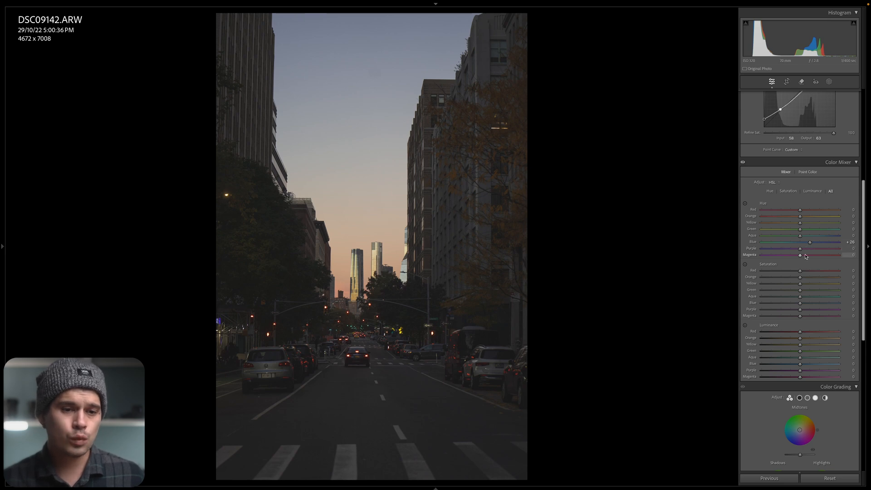
- Shift the purple and magenta hues to +26 each in the Color Mixer, checking the distant towers up close
{"action": "mouse_move", "coordinate": [801, 252]}
{"action": "left_mouse_down"}
{"action": "mouse_move", "coordinate": [850, 249]}
{"action": "mouse_move", "coordinate": [815, 250]}
{"action": "left_mouse_up"}
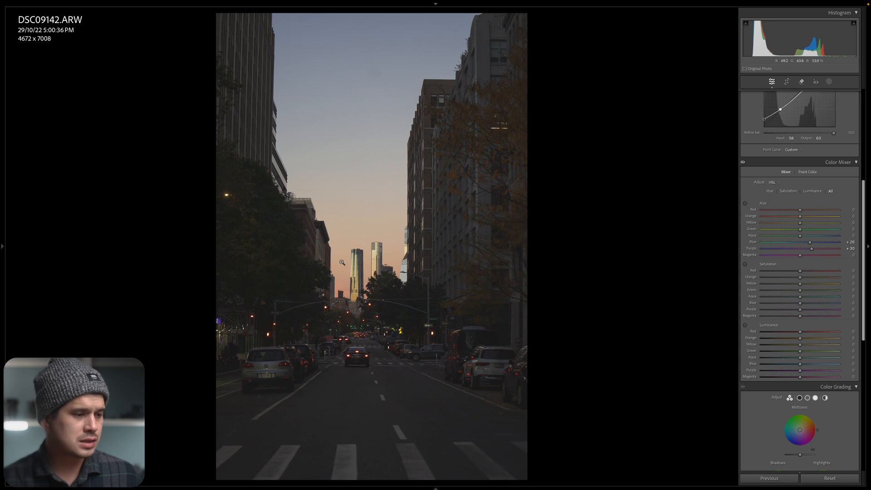
{"action": "left_click", "coordinate": [363, 272]}
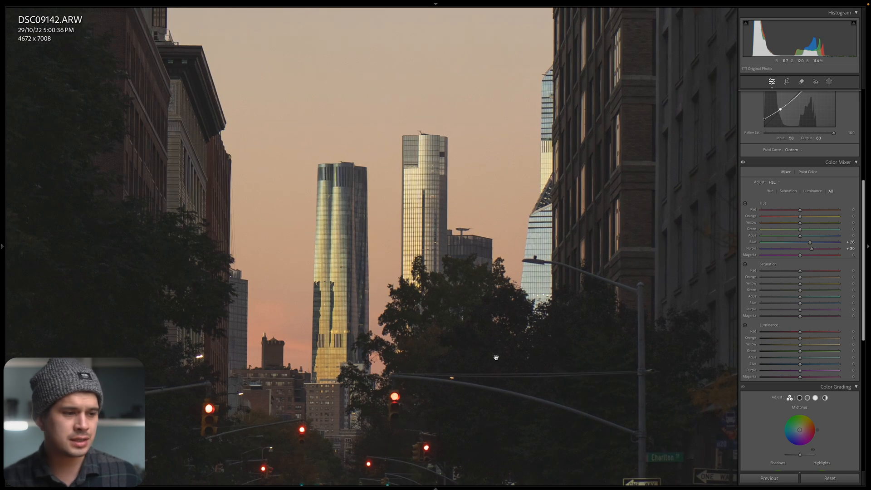
{"action": "left_click", "coordinate": [507, 300]}
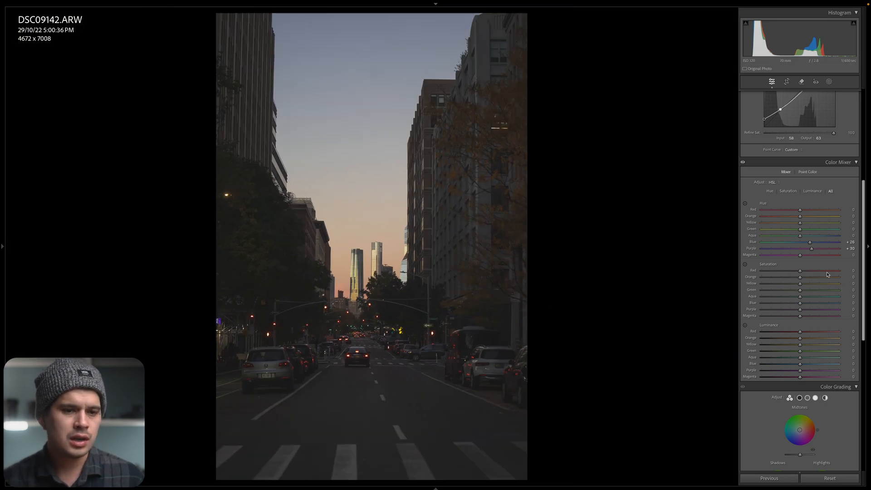
{"action": "left_click_drag", "start_coordinate": [813, 249], "coordinate": [763, 260]}
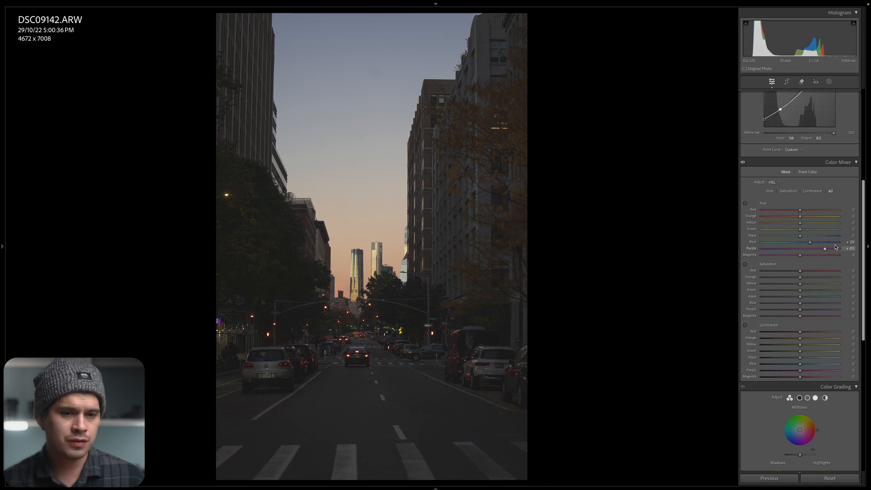
{"action": "left_click_drag", "start_coordinate": [837, 246], "coordinate": [802, 255]}
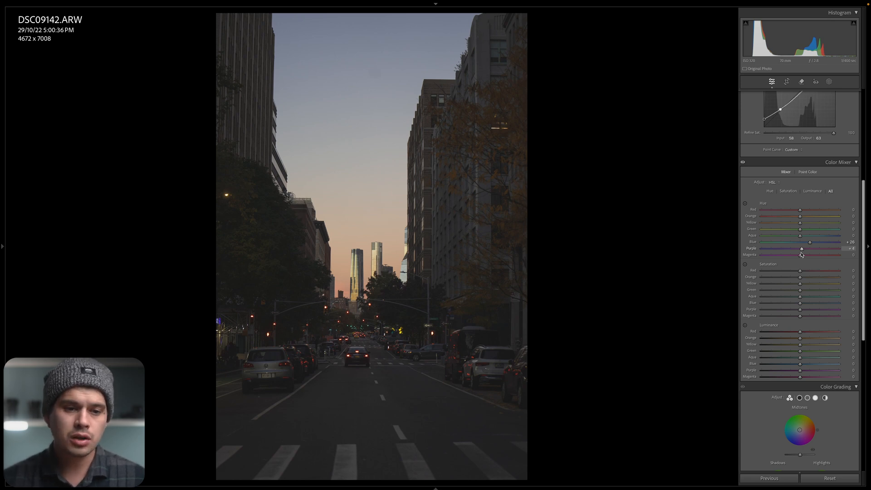
{"action": "left_click_drag", "start_coordinate": [801, 255], "coordinate": [805, 254]}
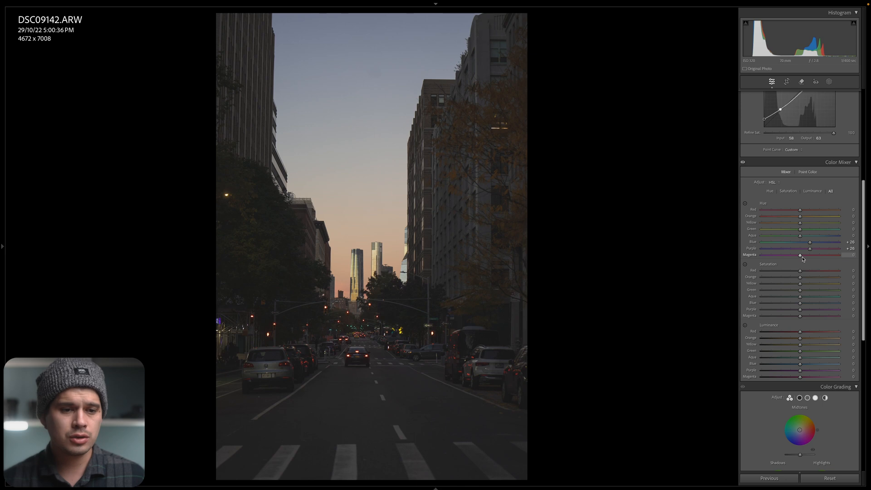
{"action": "left_click_drag", "start_coordinate": [802, 259], "coordinate": [813, 259]}
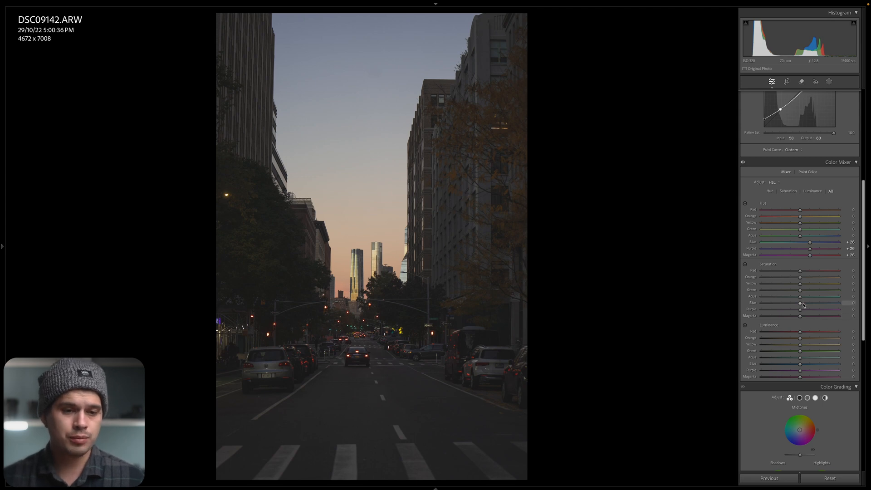
- Raise the blue, purple and magenta saturation to +20 each in the Color Mixer
{"action": "left_click_drag", "start_coordinate": [800, 302], "coordinate": [826, 304]}
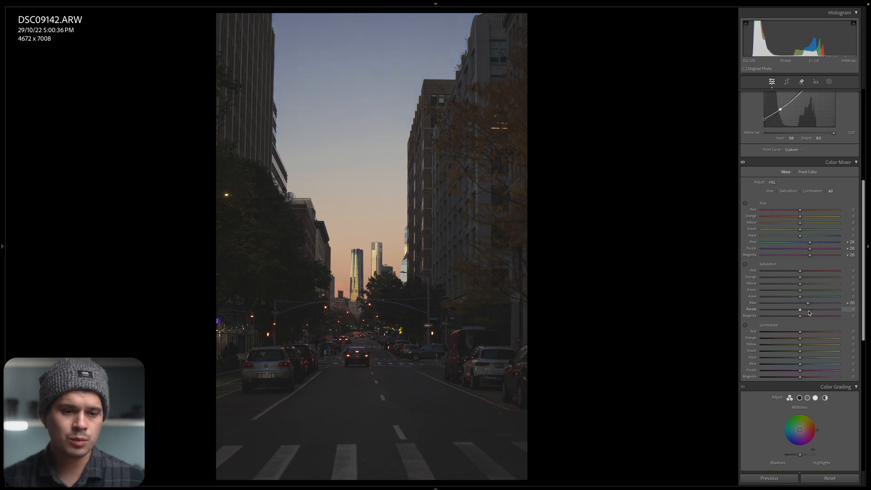
{"action": "left_click_drag", "start_coordinate": [809, 312], "coordinate": [808, 311]}
{"action": "left_click", "coordinate": [808, 317]}
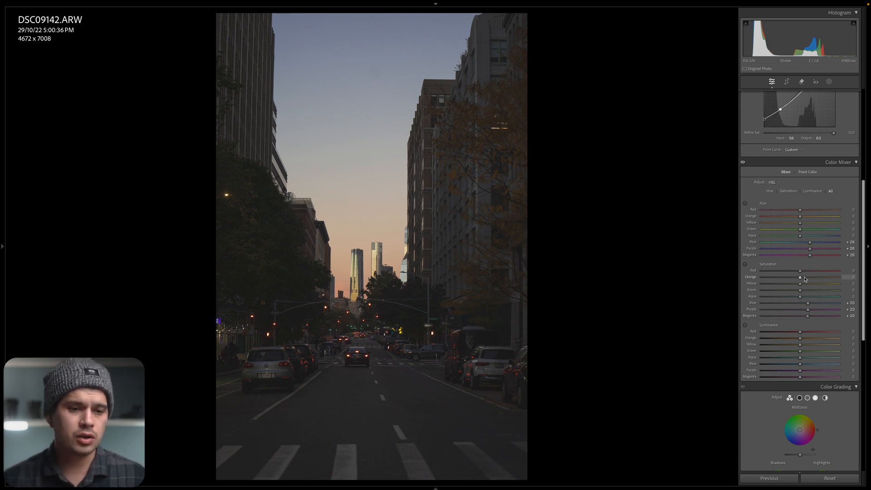
- Raise the orange saturation to +18 and compare the photo with and without the Color Mixer adjustments
{"action": "mouse_move", "coordinate": [801, 278]}
{"action": "left_mouse_down"}
{"action": "mouse_move", "coordinate": [870, 279]}
{"action": "mouse_move", "coordinate": [810, 287]}
{"action": "left_mouse_up"}
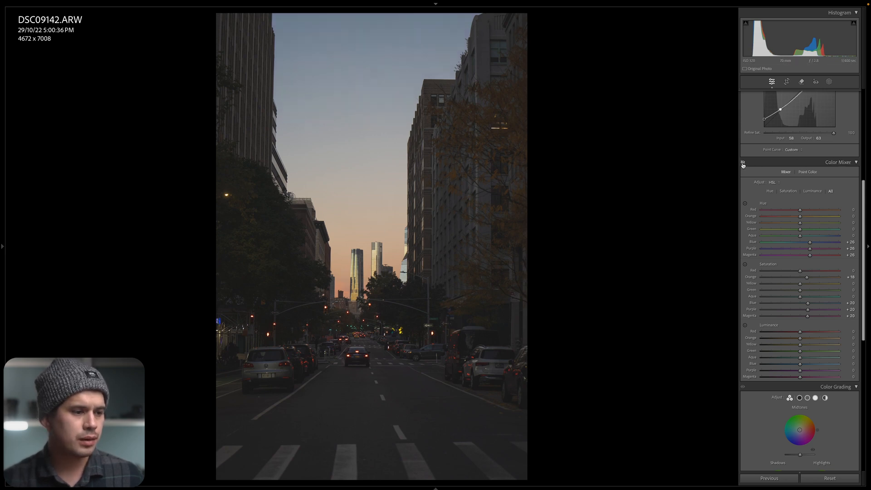
{"action": "left_click", "coordinate": [512, 359]}
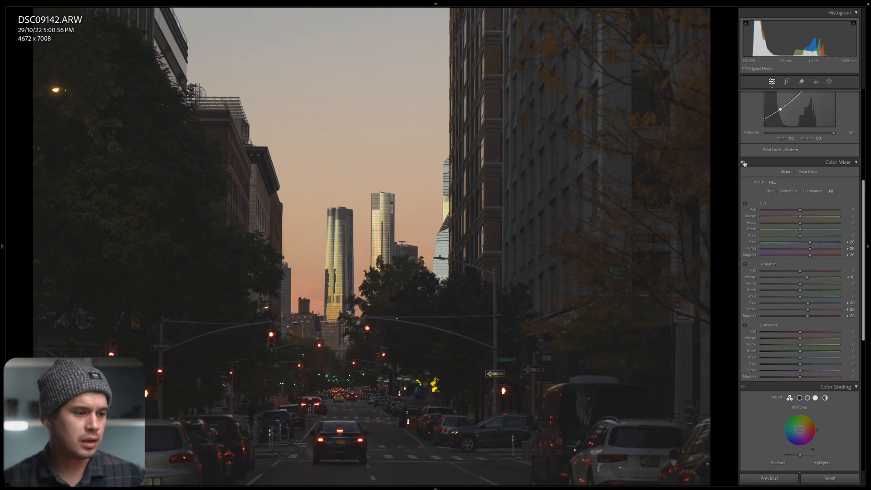
{"action": "left_click", "coordinate": [506, 215]}
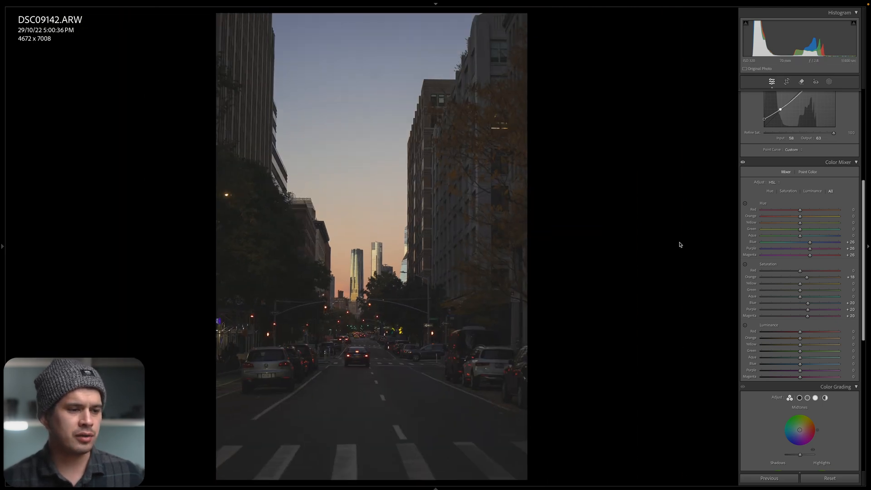
- Tint the shadows green in Color Grading with hue 107 and saturation of about 13, and try a weaker saturation
{"action": "left_click", "coordinate": [833, 162]}
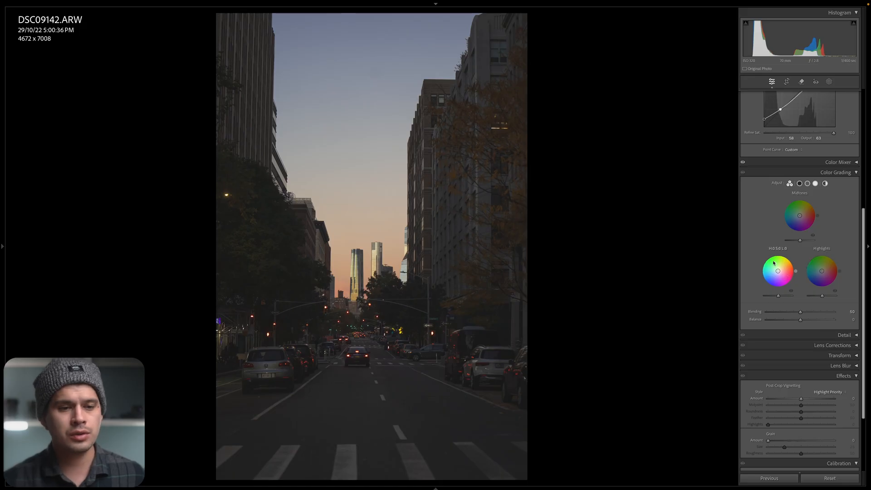
{"action": "left_click", "coordinate": [800, 184]}
{"action": "left_click", "coordinate": [801, 202]}
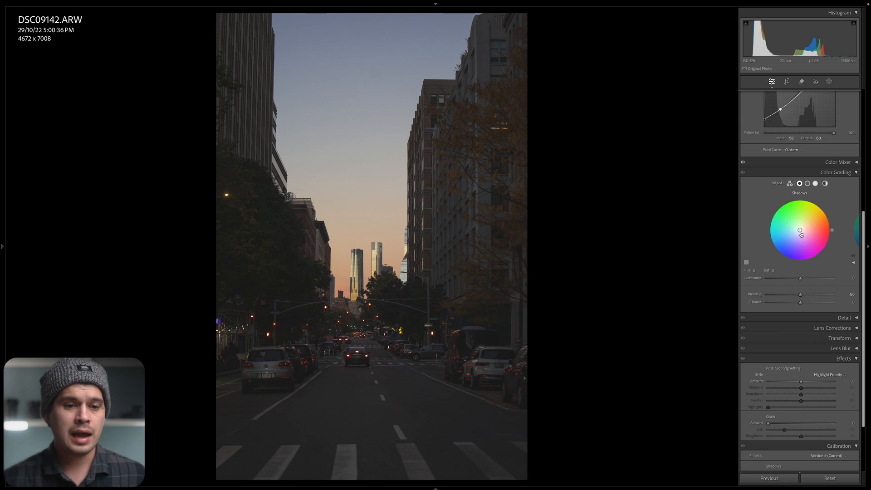
{"action": "mouse_move", "coordinate": [802, 204]}
{"action": "left_mouse_down"}
{"action": "mouse_move", "coordinate": [810, 205]}
{"action": "mouse_move", "coordinate": [792, 206]}
{"action": "left_mouse_up"}
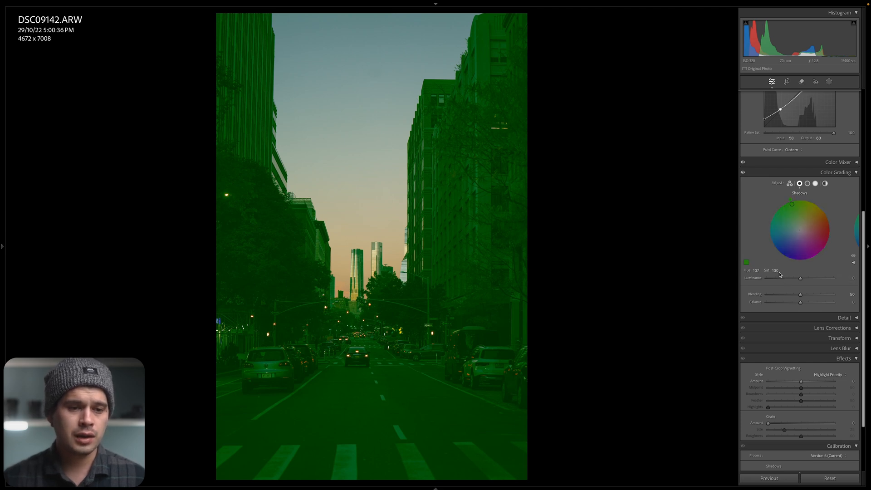
{"action": "left_click", "coordinate": [777, 271]}
{"action": "type", "text": "15"}
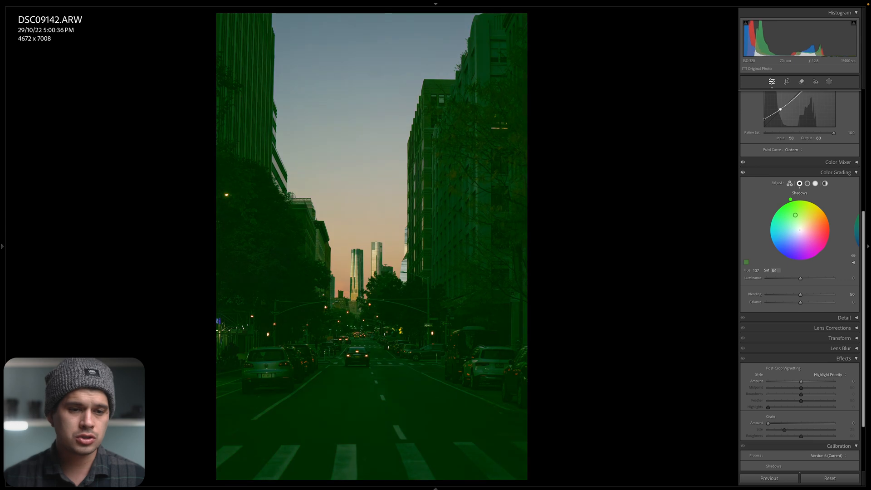
{"action": "key", "text": "Return"}
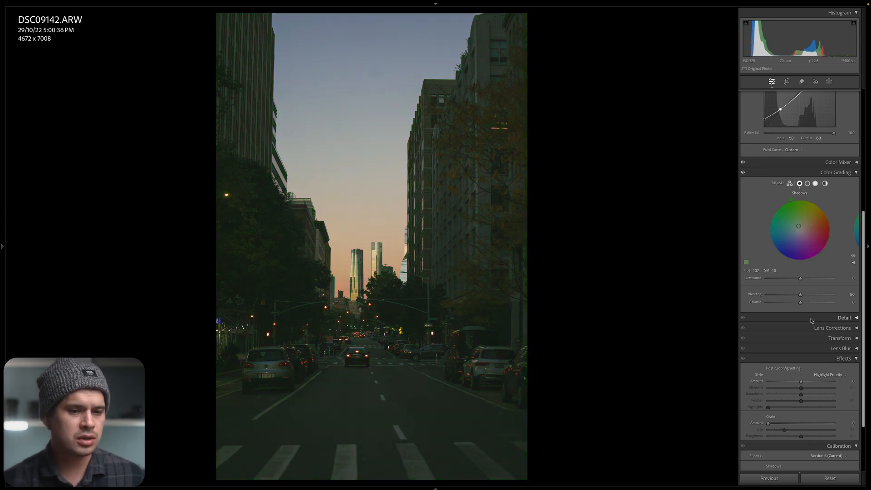
{"action": "left_click", "coordinate": [775, 270]}
{"action": "type", "text": "6"}
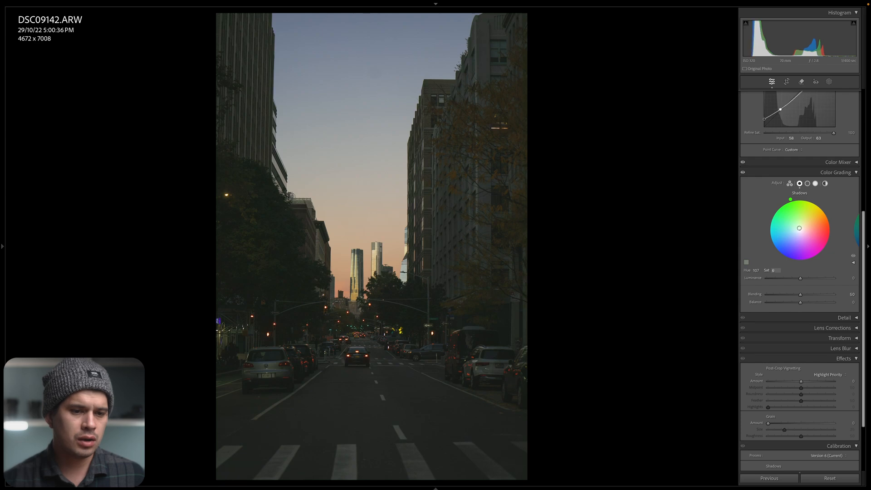
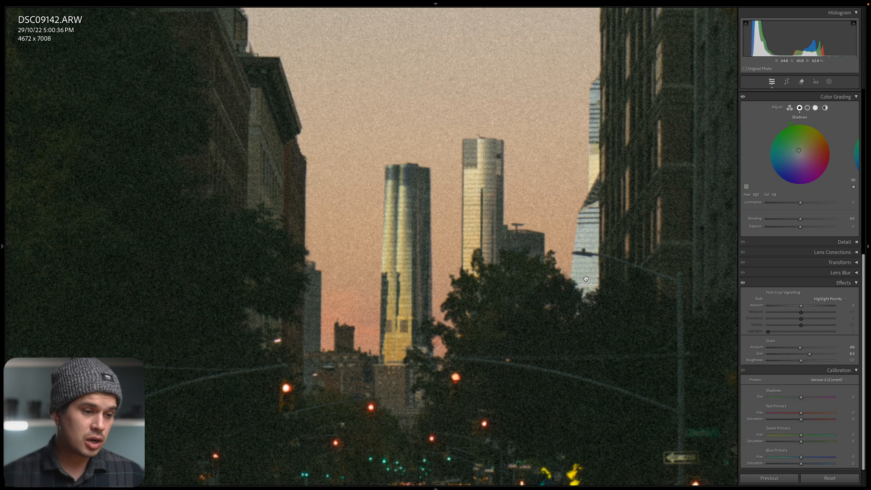
- Try Clarity at +100 on the whole photo and reset it
{"action": "left_click", "coordinate": [578, 268]}
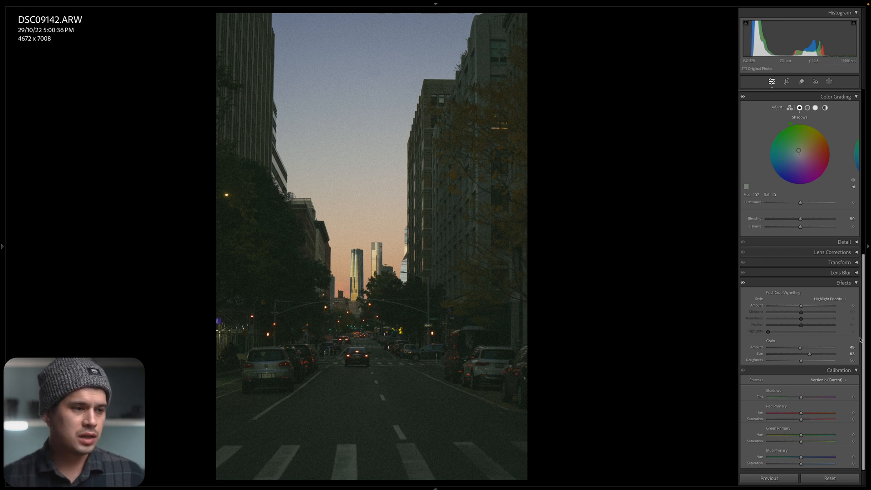
{"action": "left_click_drag", "start_coordinate": [861, 340], "coordinate": [868, 69]}
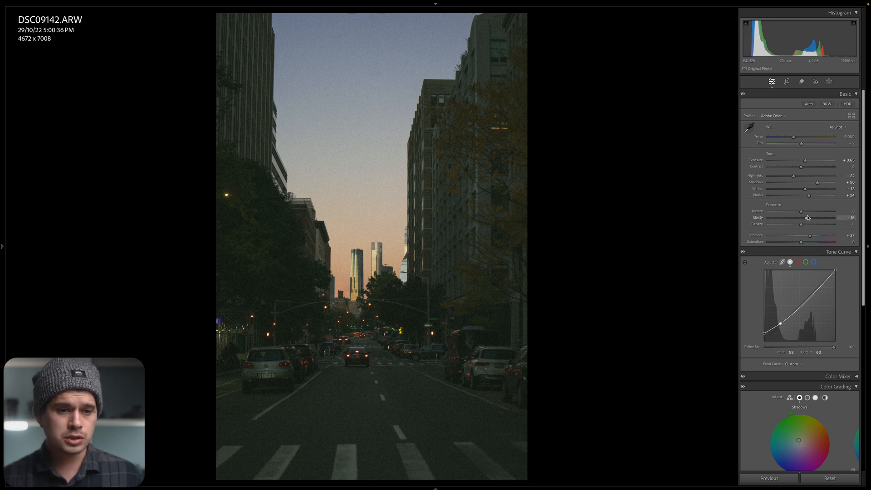
{"action": "left_click_drag", "start_coordinate": [802, 220], "coordinate": [835, 218]}
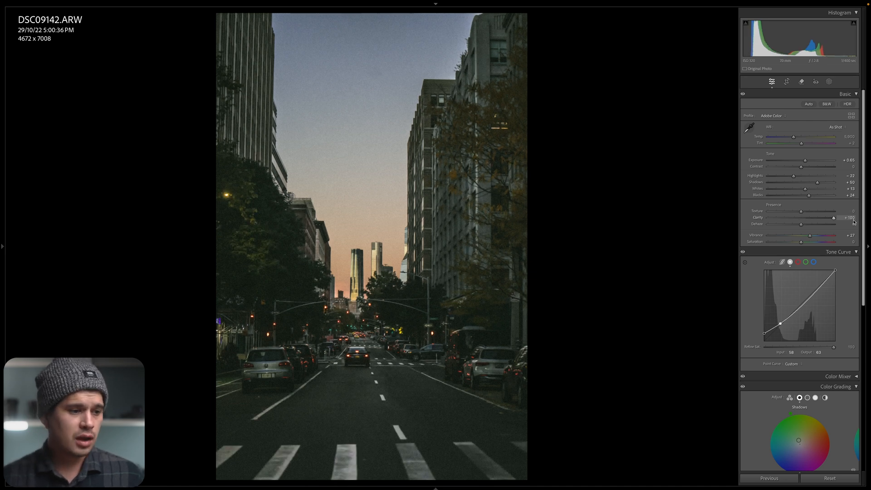
{"action": "double_click", "coordinate": [757, 218]}
- Test Texture at +100 and reset it, and soften the photo with Texture at -11 and Clarity at -13
{"action": "left_click_drag", "start_coordinate": [803, 212], "coordinate": [861, 214]}
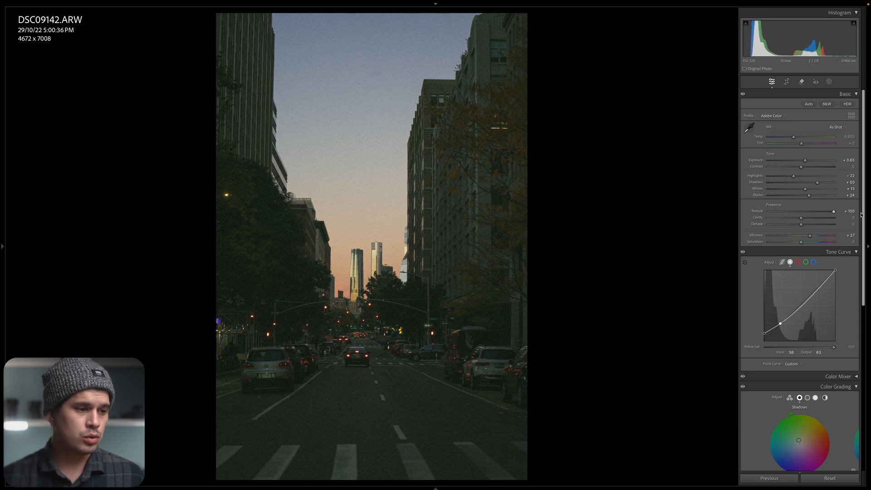
{"action": "double_click", "coordinate": [801, 215]}
{"action": "left_click_drag", "start_coordinate": [801, 215], "coordinate": [798, 221]}
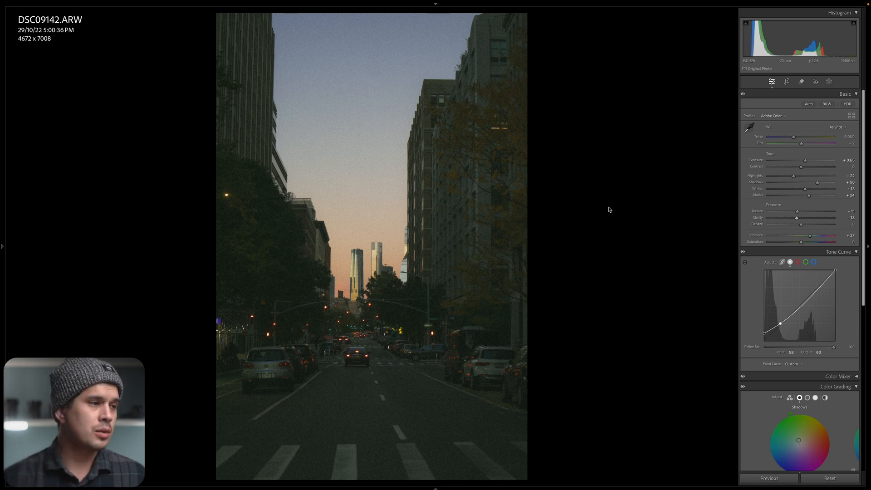
- Start a new develop preset from the current edit and exclude Calibration from its settings
{"action": "mouse_move", "coordinate": [2, 261]}
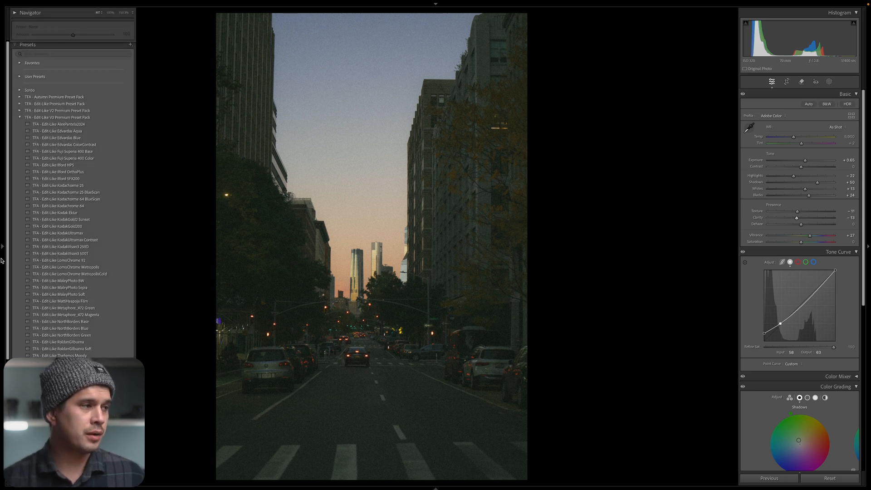
{"action": "left_click", "coordinate": [133, 48]}
{"action": "left_click", "coordinate": [140, 53]}
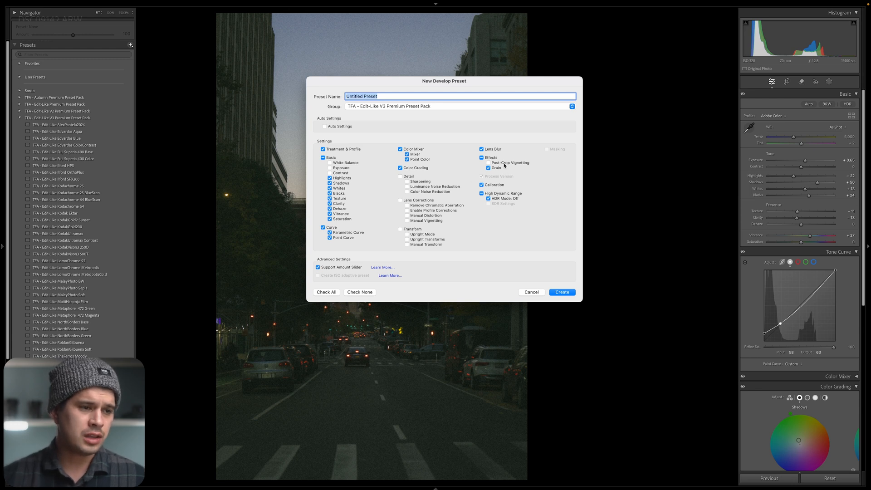
{"action": "left_click", "coordinate": [494, 186]}
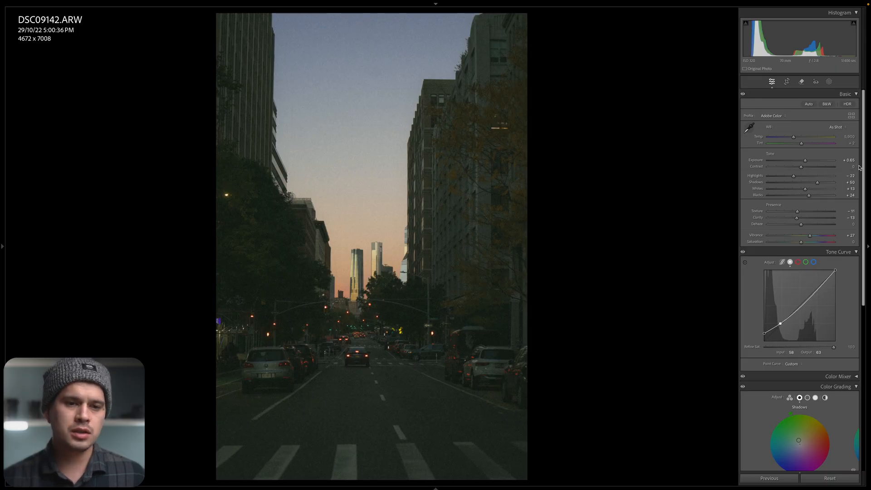
- Add a global purple tint in Color Grading with hue 294 and saturation 20
{"action": "left_click_drag", "start_coordinate": [865, 165], "coordinate": [869, 263]}
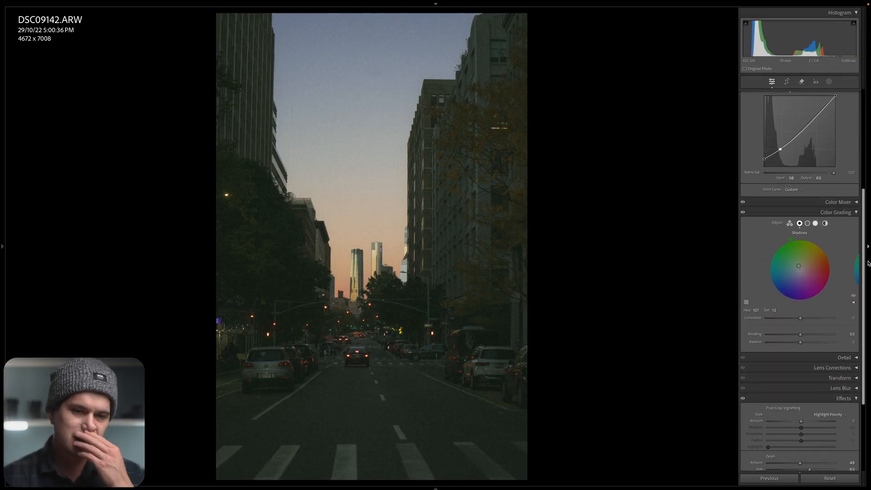
{"action": "left_click", "coordinate": [826, 224]}
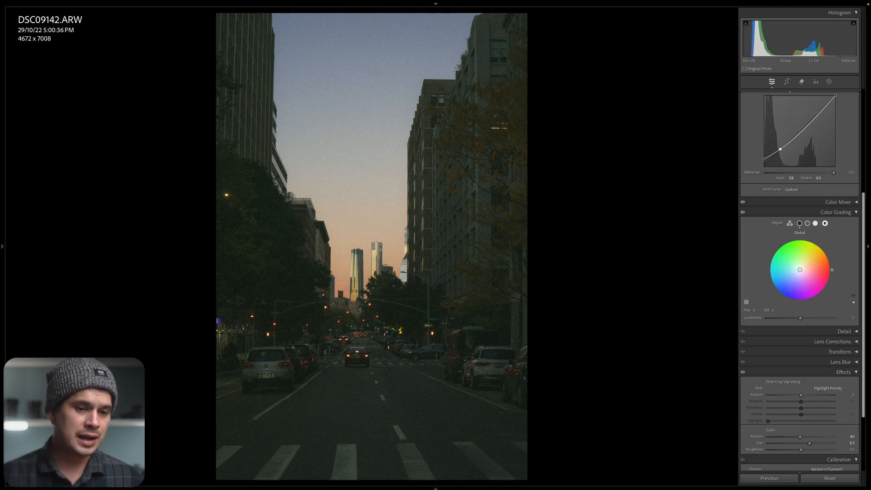
{"action": "left_click_drag", "start_coordinate": [800, 271], "coordinate": [812, 298]}
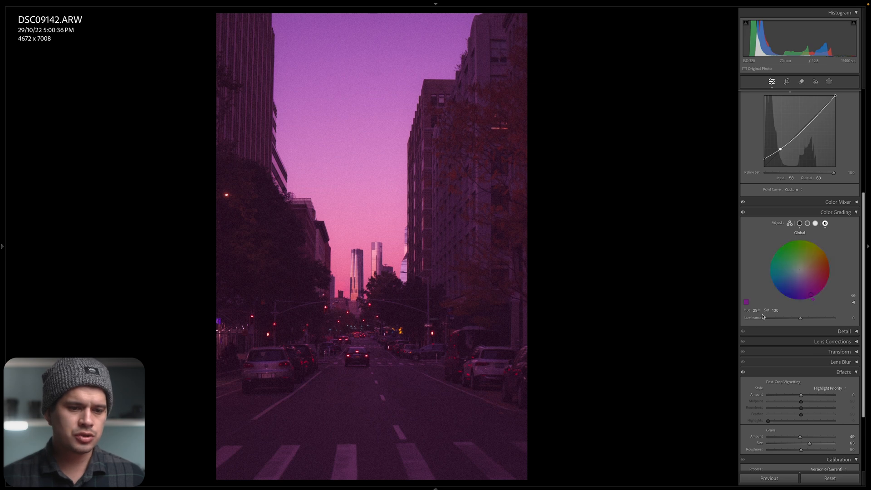
{"action": "left_click", "coordinate": [777, 311]}
{"action": "type", "text": "20"}
{"action": "key", "text": "Return"}
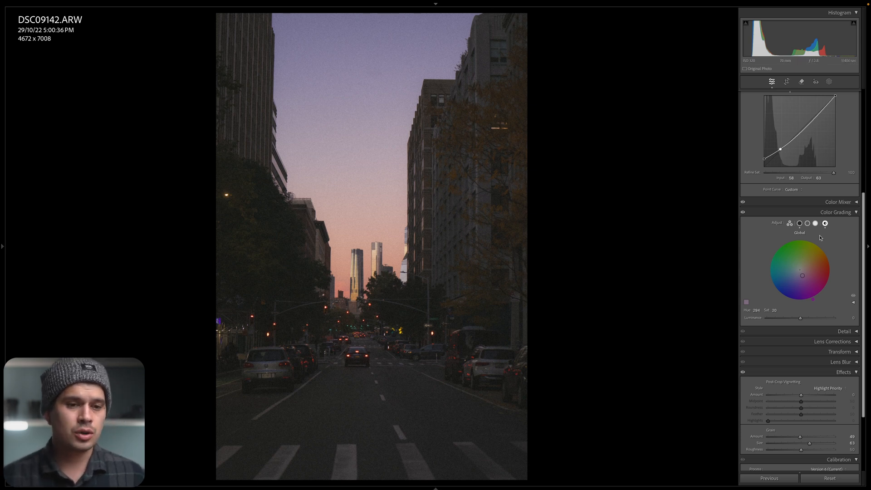
- Remove the green tint from the shadows by bringing their Color Grading saturation to 0, undoing once to compare
{"action": "left_click", "coordinate": [800, 224]}
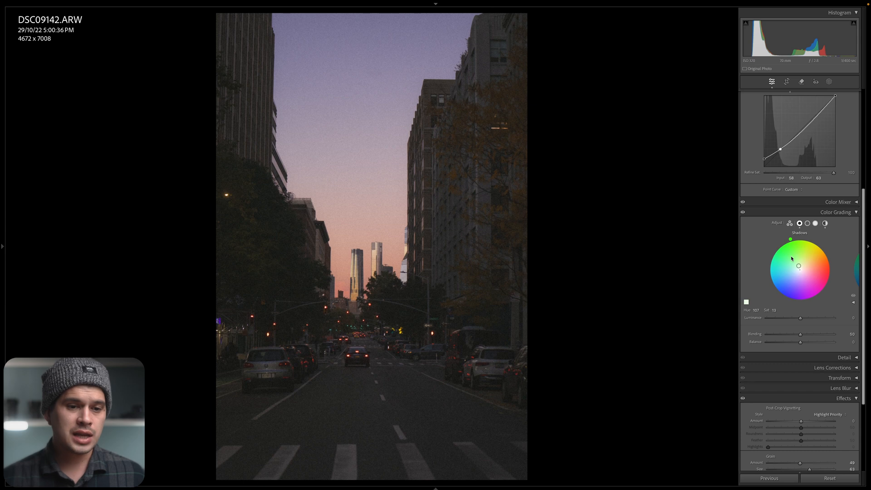
{"action": "left_click_drag", "start_coordinate": [800, 267], "coordinate": [800, 269]}
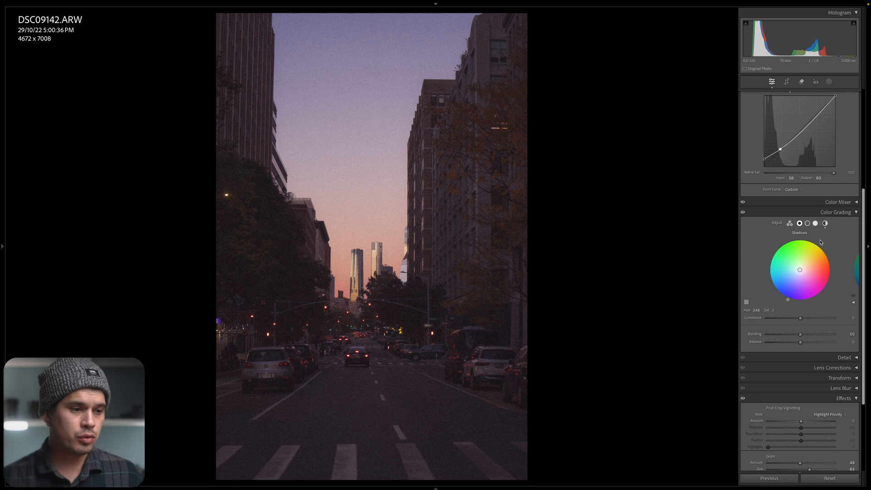
{"action": "key", "text": "ctrl+z"}
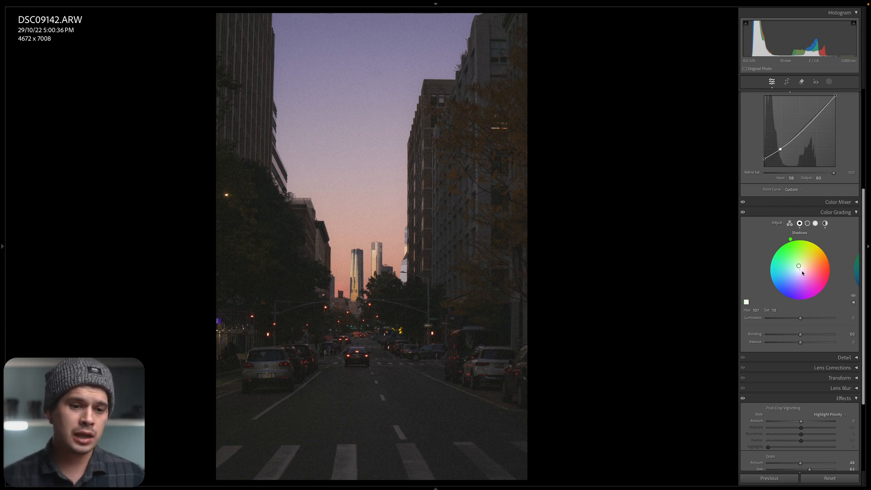
{"action": "left_click_drag", "start_coordinate": [802, 272], "coordinate": [800, 270]}
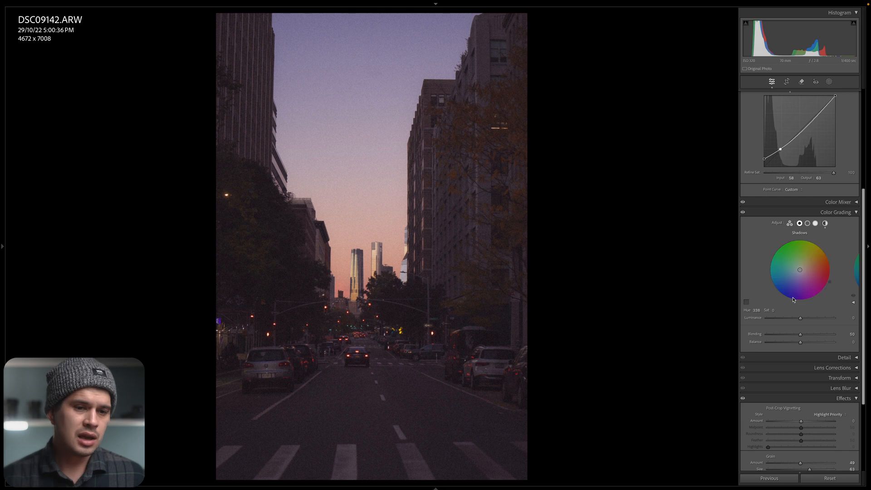
- Review the global Color Grading tint, compare the street photo with its original, and start a new develop preset from the edit
{"action": "left_click", "coordinate": [826, 223]}
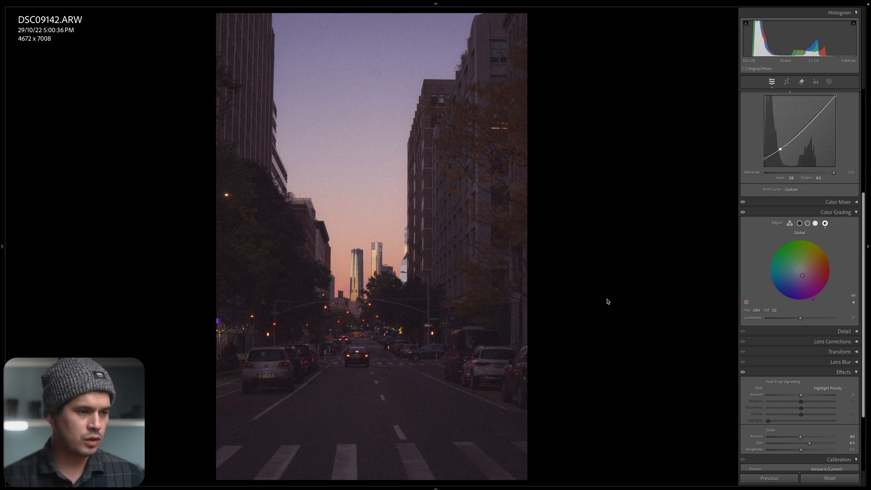
{"action": "key", "text": "y"}
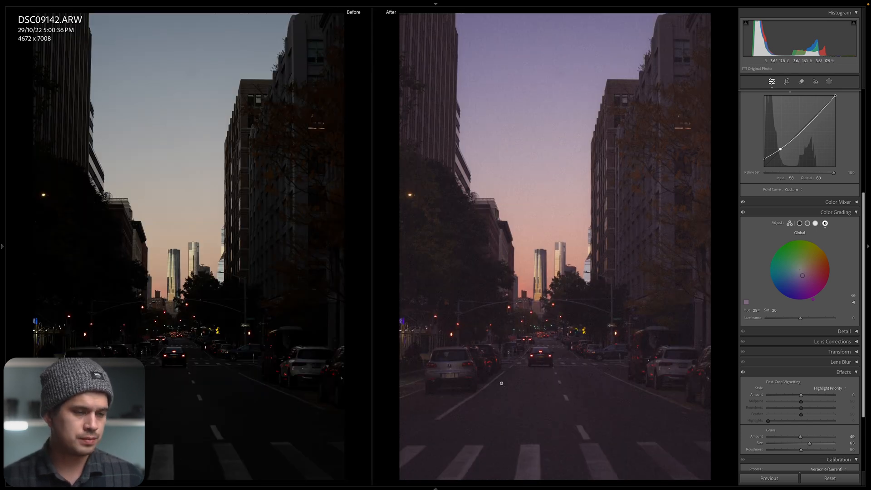
{"action": "key", "text": "y"}
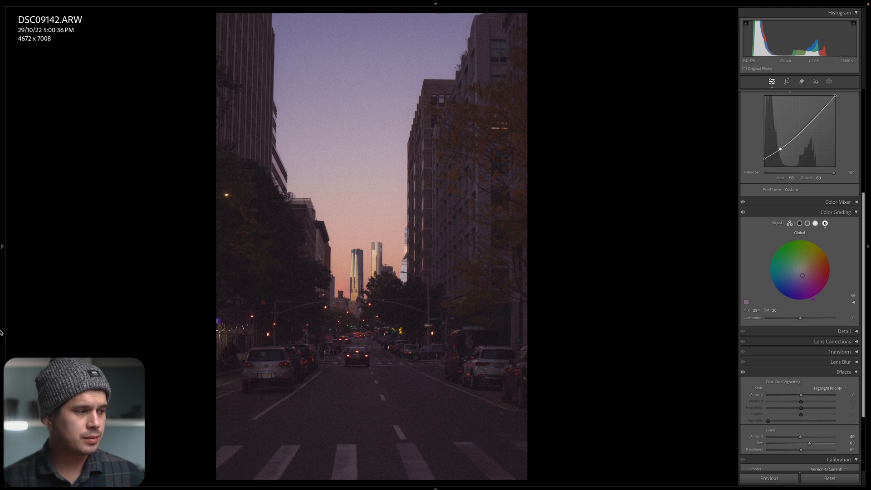
{"action": "mouse_move", "coordinate": [1, 213]}
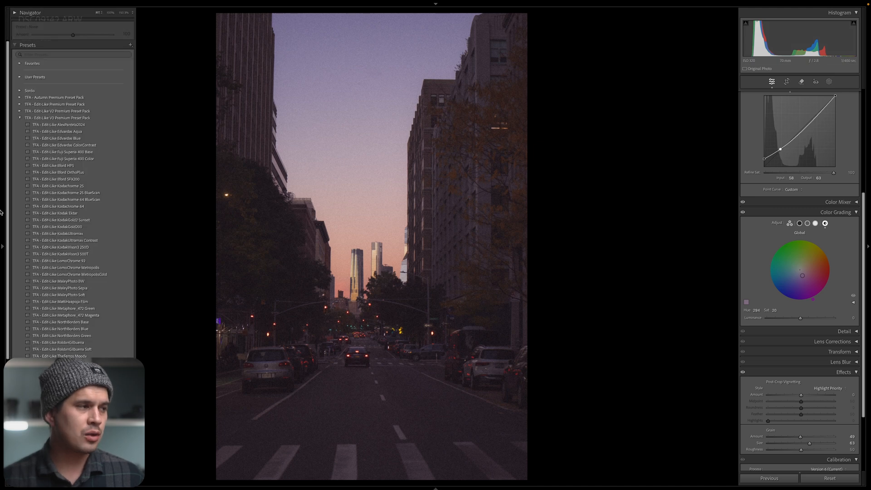
{"action": "left_click", "coordinate": [130, 44]}
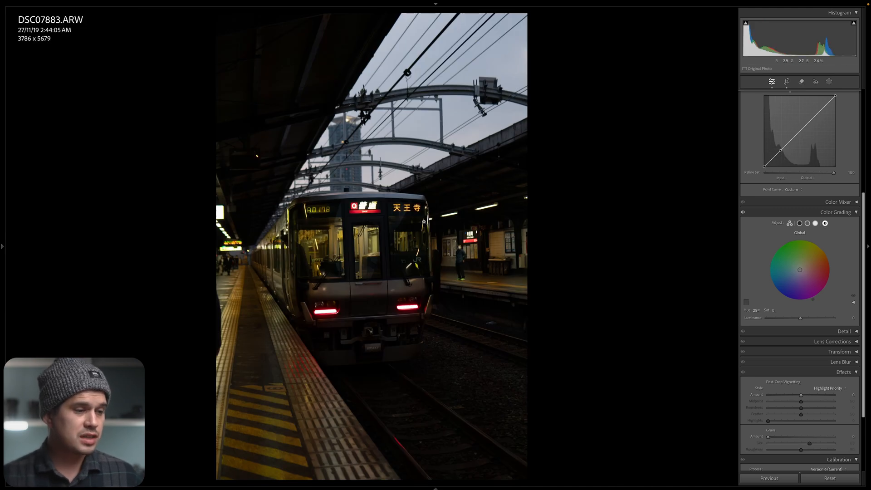
- Apply the TFA - Edit-Like Metaphore_472 Green preset to the train photo beside its original and inspect the grain on the platform and sky
{"action": "key", "text": "y"}
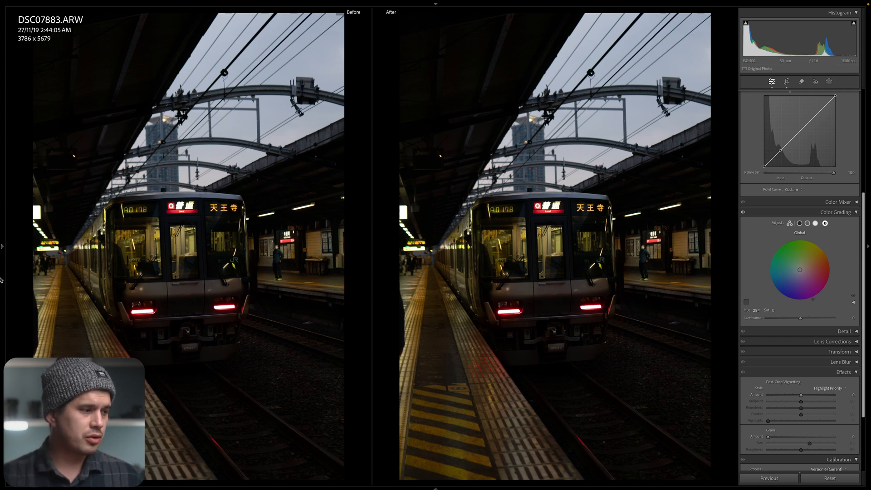
{"action": "left_click", "coordinate": [2, 253]}
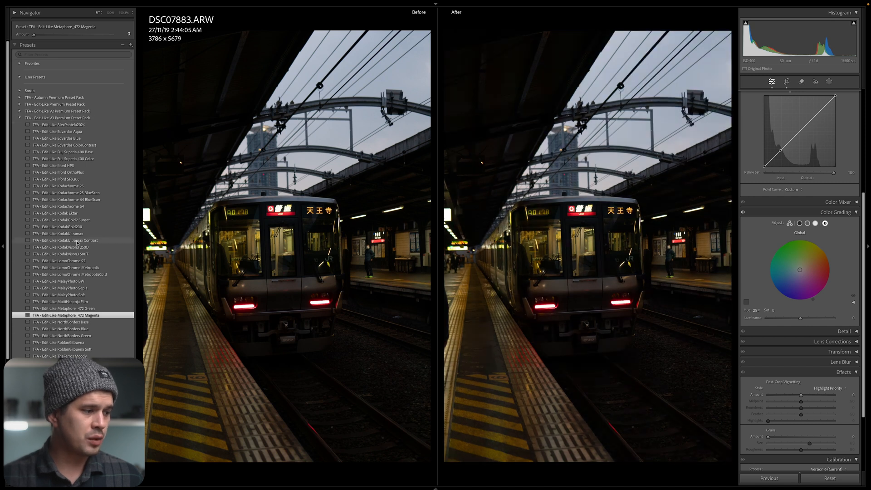
{"action": "left_click", "coordinate": [120, 309]}
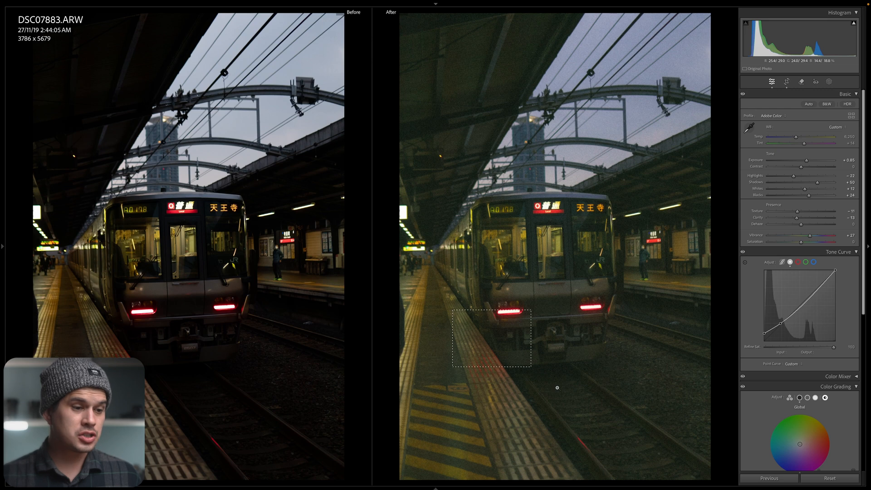
{"action": "left_click", "coordinate": [547, 372]}
{"action": "left_click", "coordinate": [555, 234]}
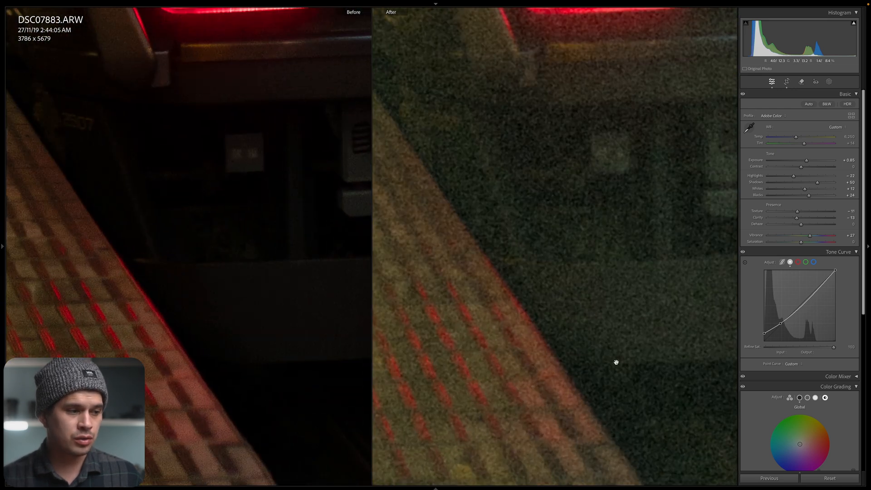
{"action": "left_click_drag", "start_coordinate": [644, 363], "coordinate": [501, 366]}
{"action": "left_click", "coordinate": [547, 298]}
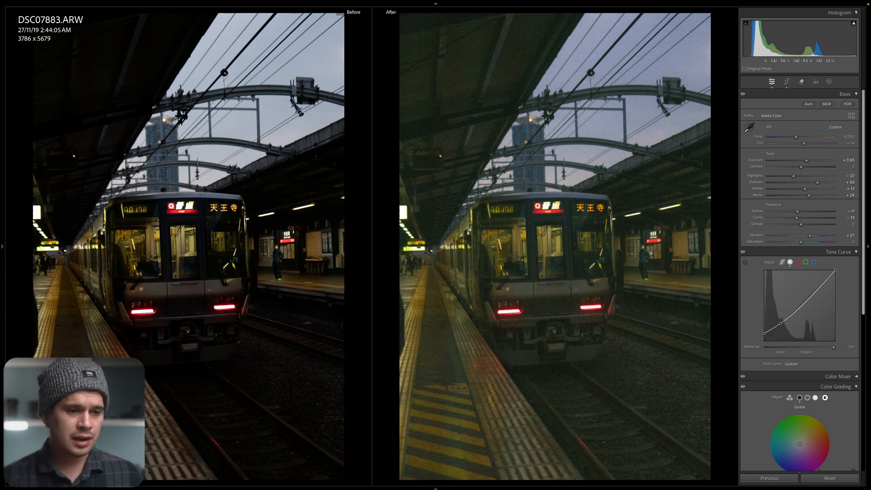
{"action": "left_click", "coordinate": [567, 61]}
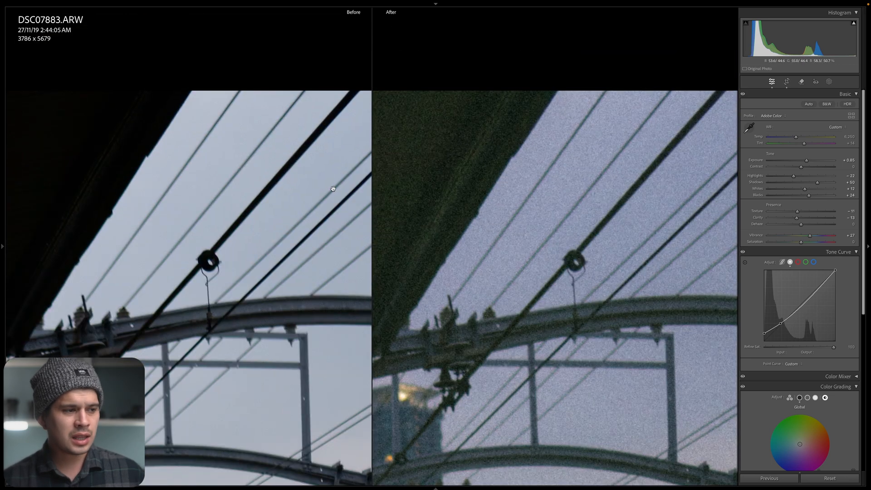
{"action": "left_click", "coordinate": [492, 193]}
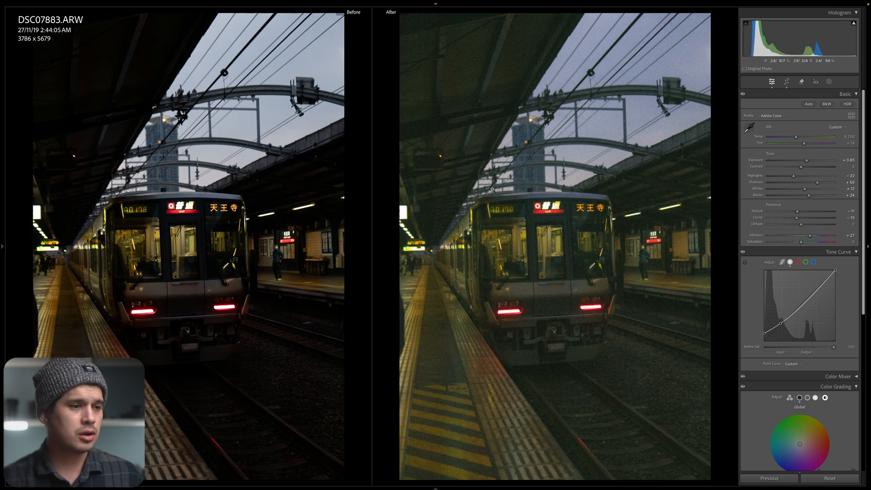
- Apply the TFA - Edit-Like Metaphore_472 Magenta preset to the train photo
{"action": "mouse_move", "coordinate": [1, 209]}
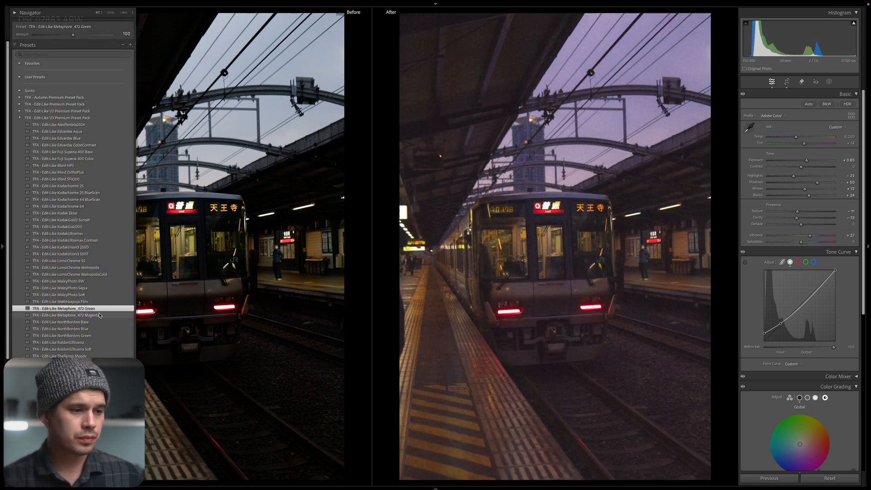
{"action": "left_click", "coordinate": [100, 315]}
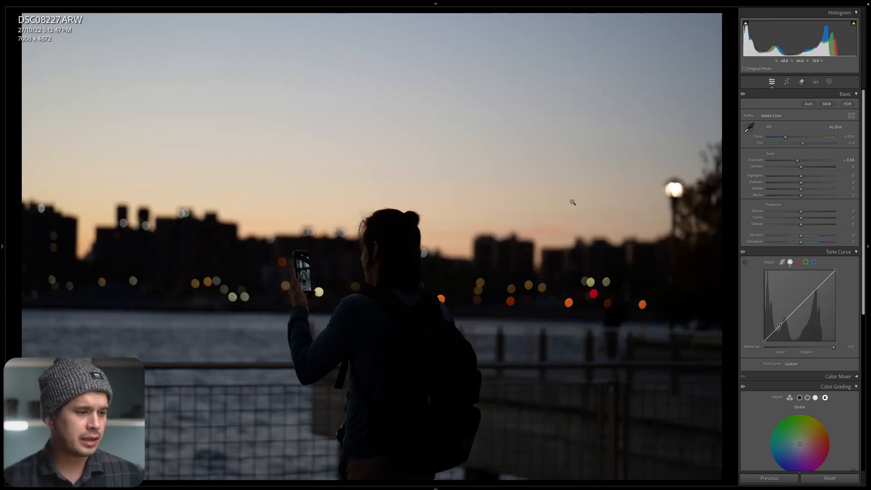
- Apply the TFA - Edit-Like Metaphore_472 Green preset to the waterfront photo and examine it up close in a stacked before/after comparison
{"action": "mouse_move", "coordinate": [2, 255]}
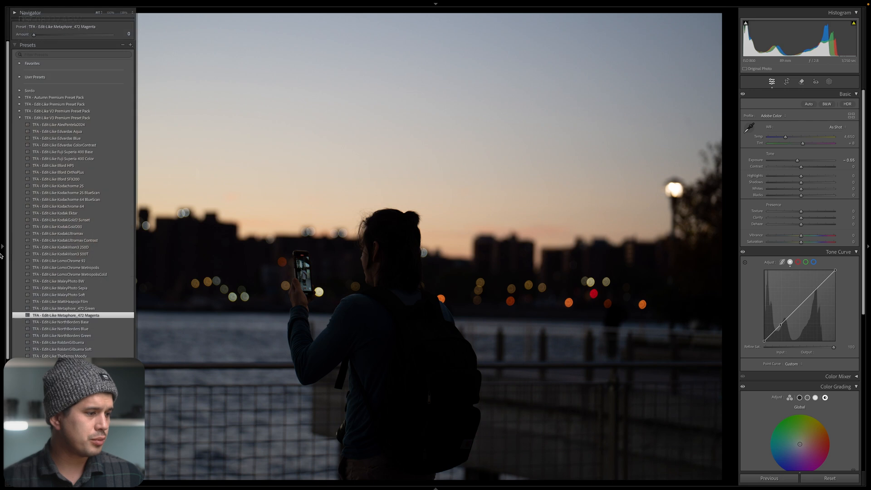
{"action": "left_click", "coordinate": [54, 301]}
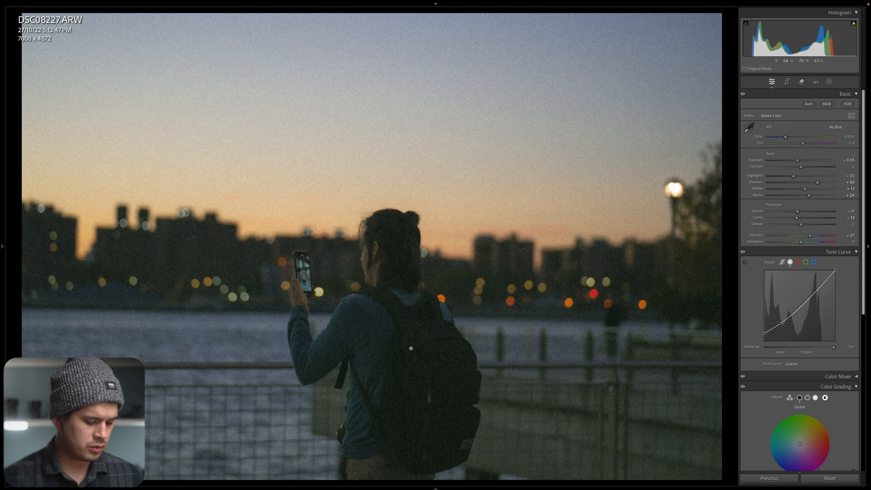
{"action": "key", "text": "alt"}
{"action": "key", "text": "alt+y"}
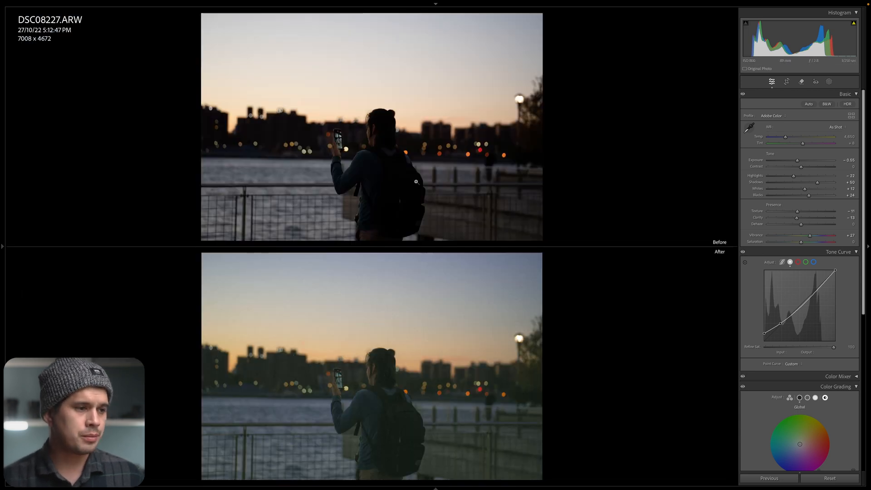
{"action": "left_click", "coordinate": [484, 377]}
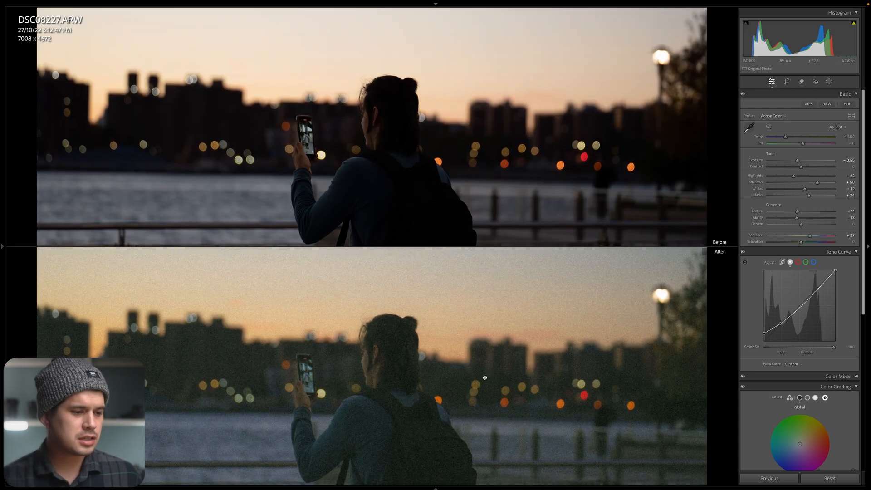
{"action": "left_click_drag", "start_coordinate": [485, 377], "coordinate": [485, 406]}
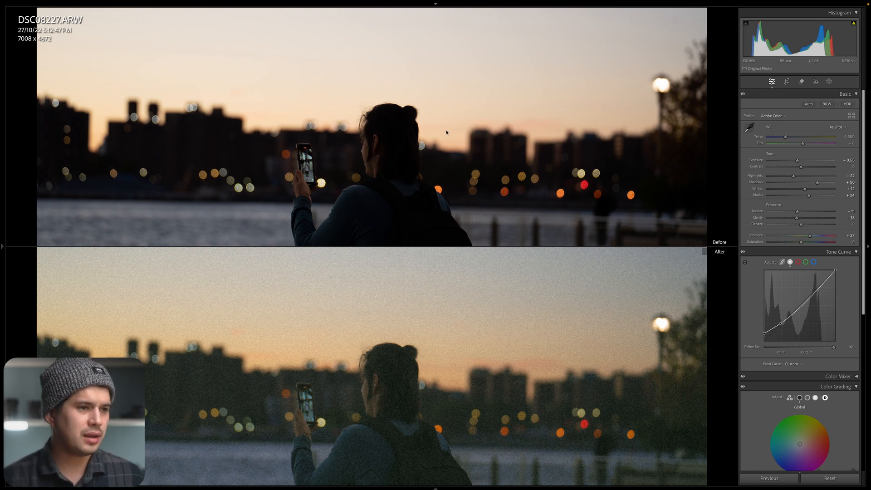
{"action": "left_click_drag", "start_coordinate": [531, 376], "coordinate": [547, 451]}
{"action": "left_click_drag", "start_coordinate": [530, 404], "coordinate": [520, 374]}
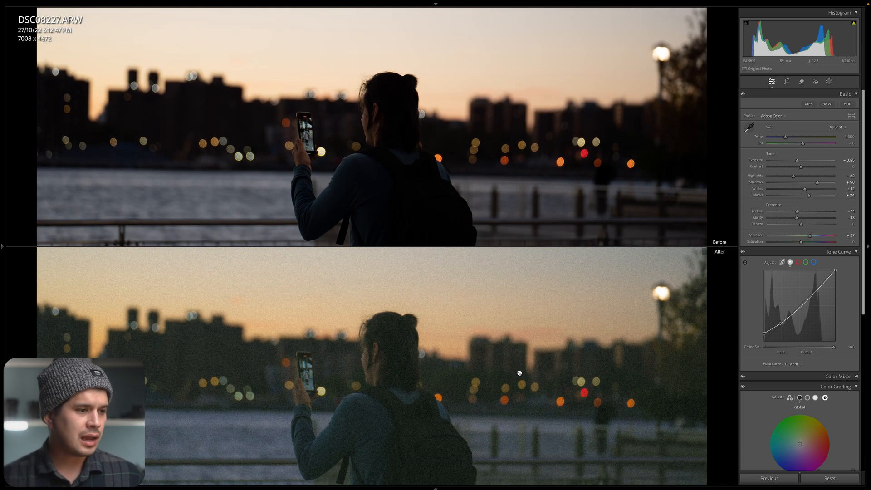
- Apply the TFA - Edit-Like Metaphore_472 Magenta preset to the waterfront photo, compare it side by side with the original, and return to the single view
{"action": "mouse_move", "coordinate": [0, 305]}
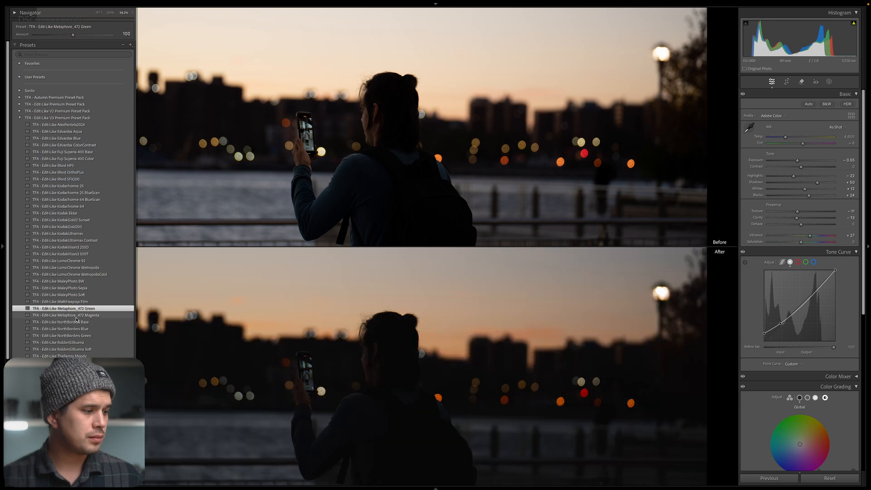
{"action": "left_click", "coordinate": [72, 316]}
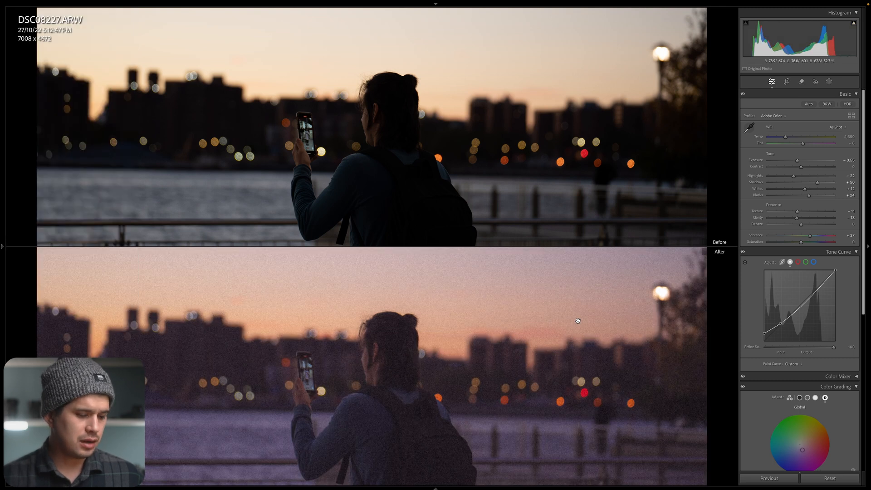
{"action": "left_click", "coordinate": [578, 321]}
{"action": "key", "text": "y"}
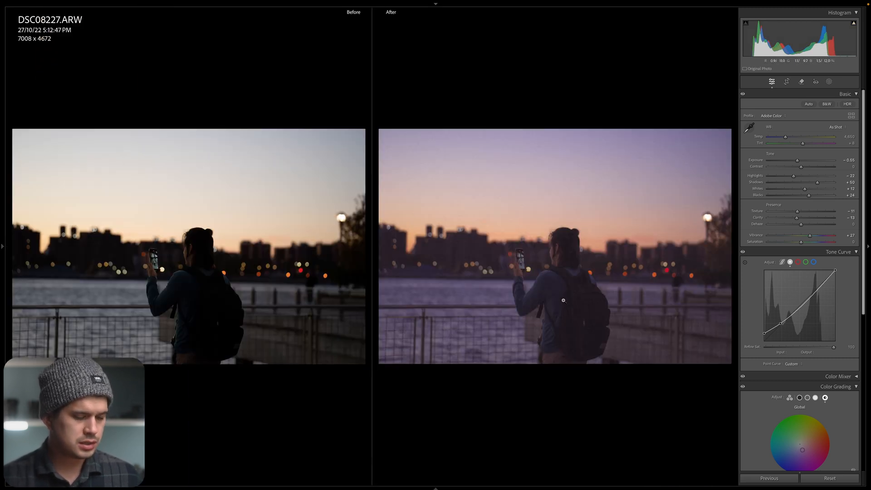
{"action": "key", "text": "y"}
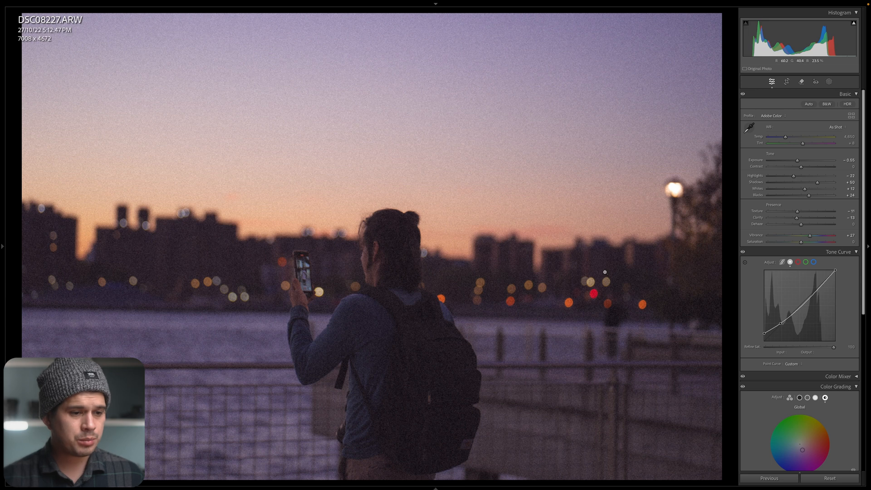